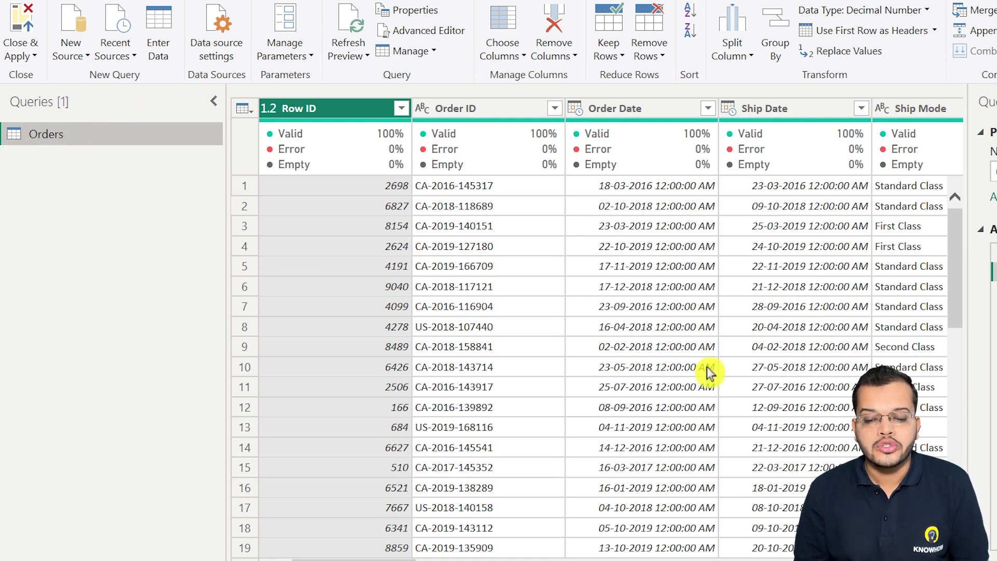
Switch to Power BI Desktop and start a SQL Server import with the server LAPTOP-5L92OOB0\MSSQLSERVER01
left_click(689, 522)
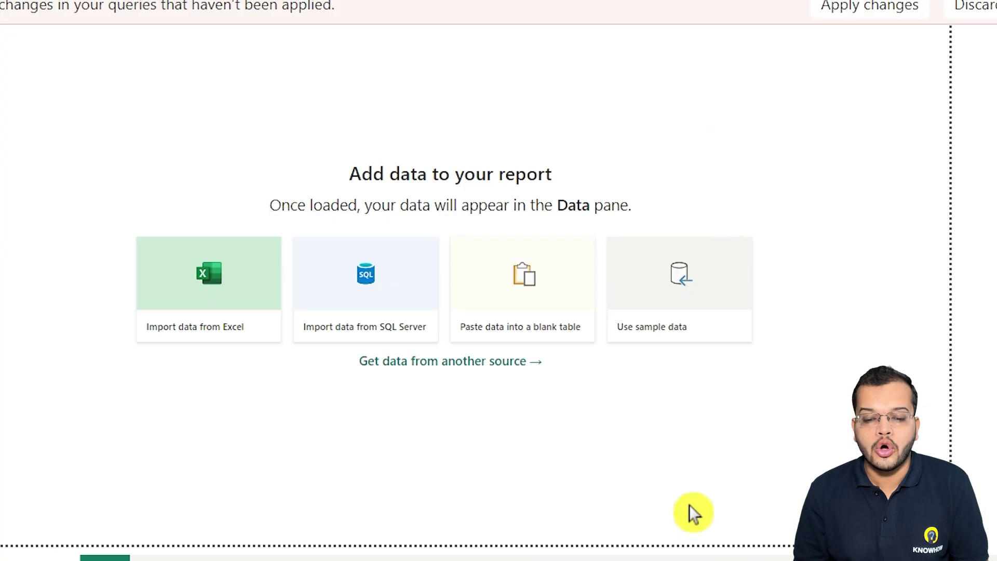
left_click(366, 301)
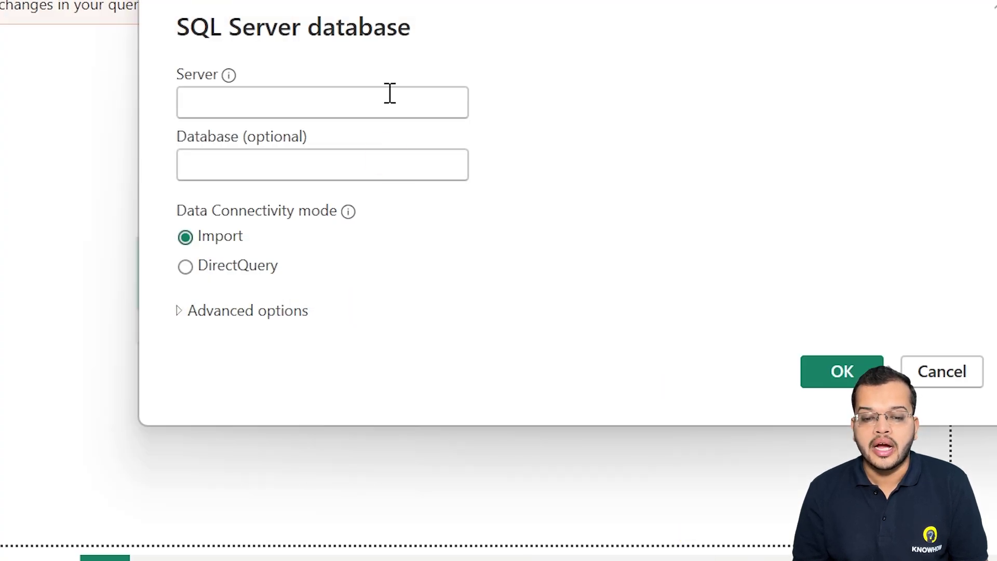
left_click(387, 101)
type("LAPTOP-5L92OOB0\\MSSQLSERVER01")
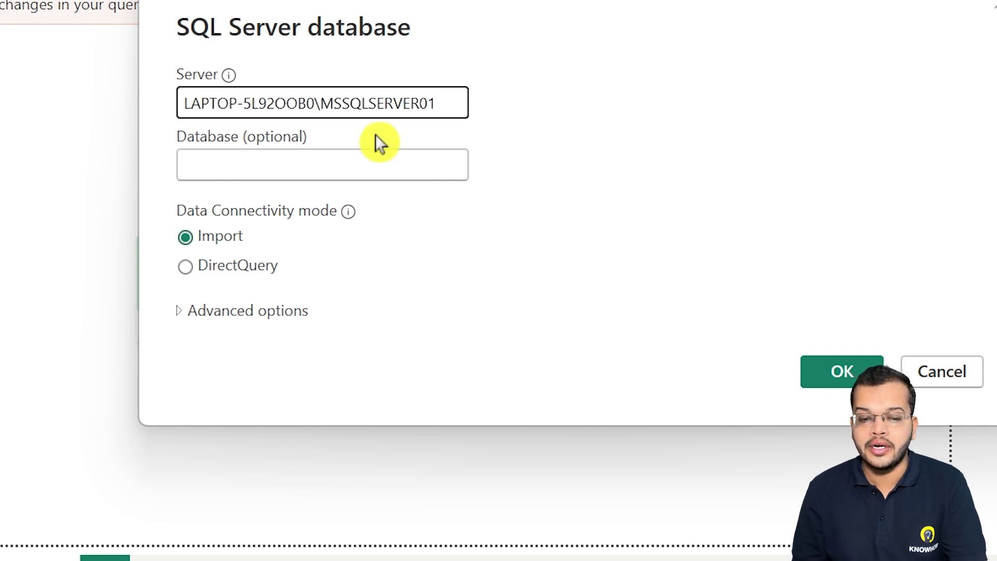
Check the Superstore database name in SQL Server Management Studio and enter superstore as the import's database
left_click(367, 162)
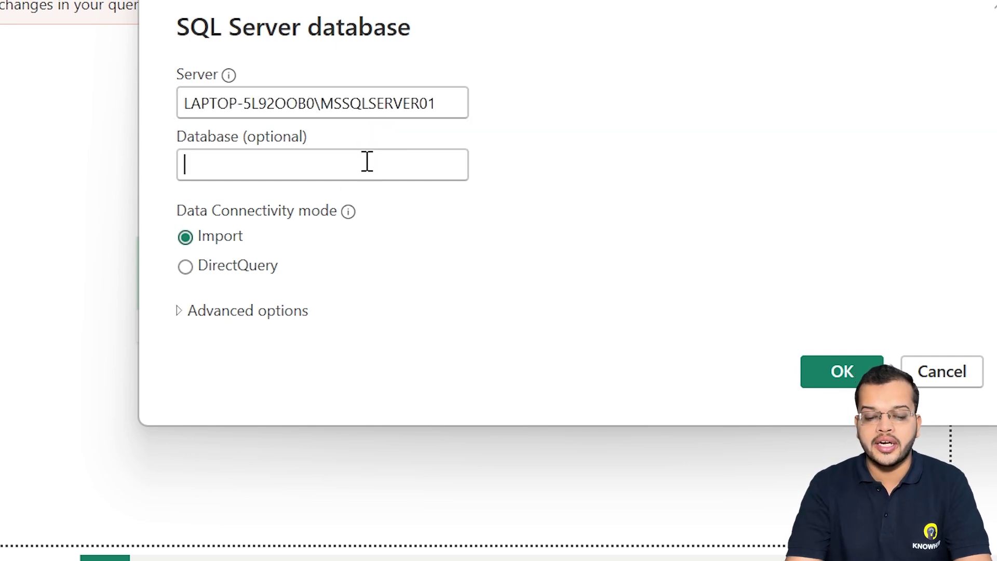
type("s")
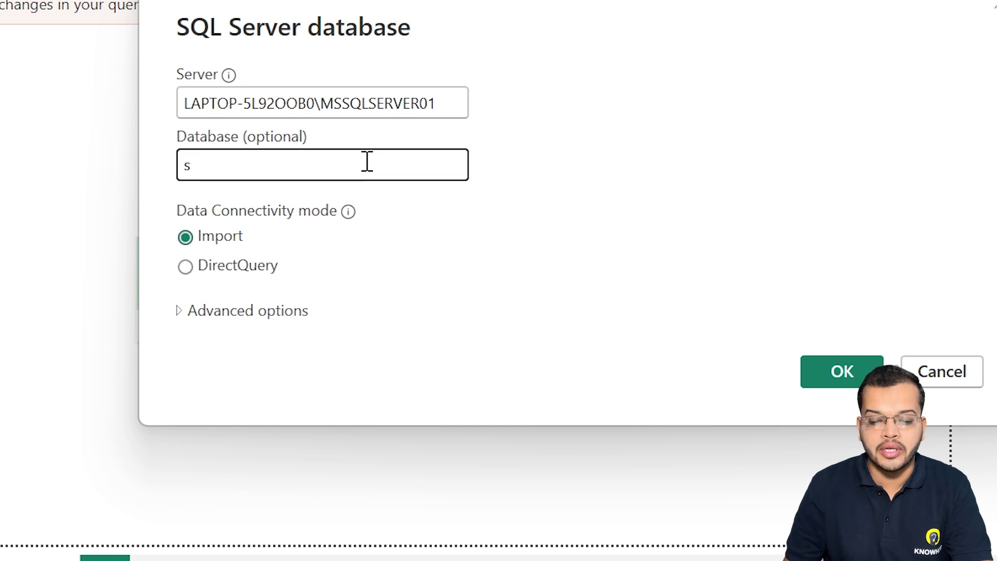
left_click(603, 493)
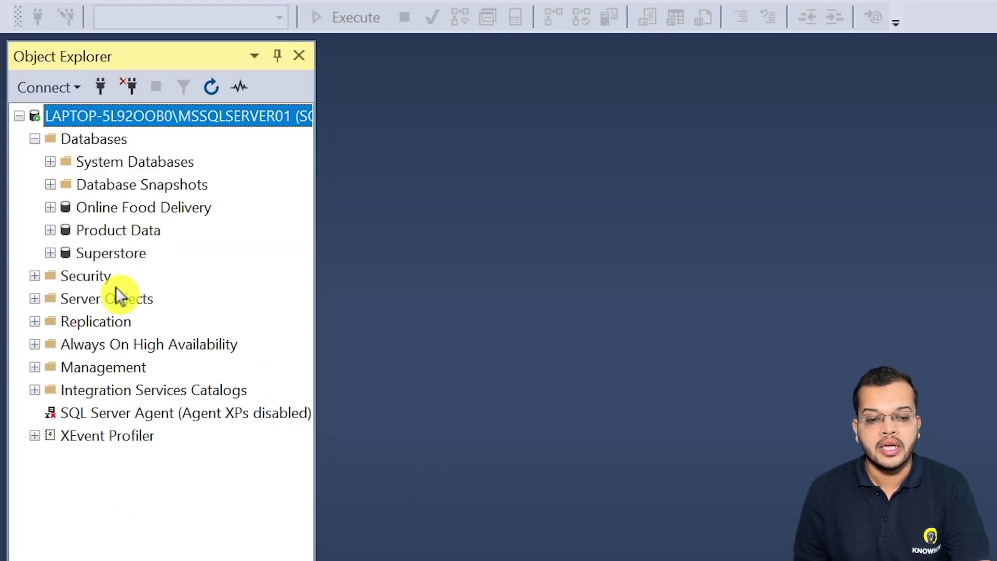
left_click(129, 255)
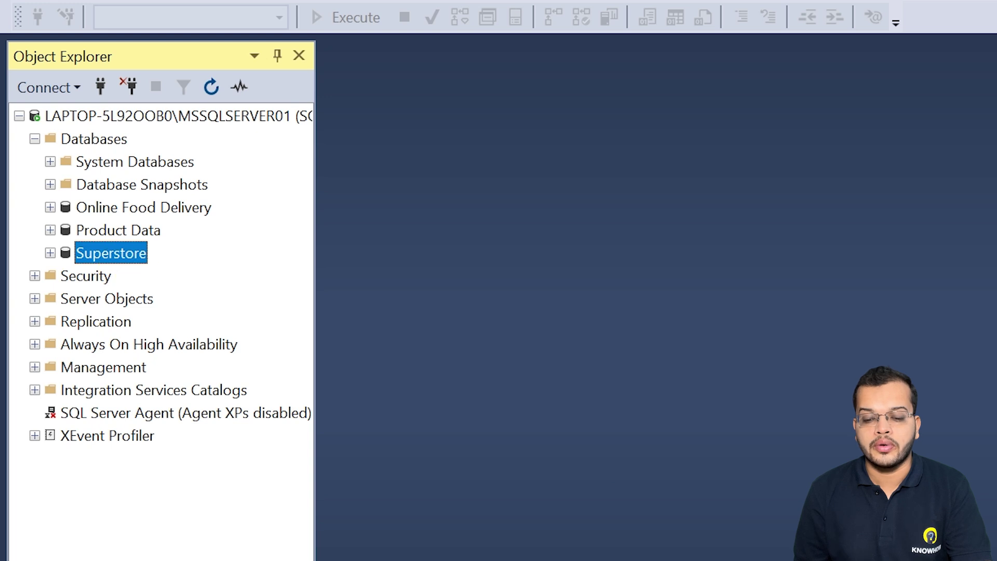
left_click(748, 545)
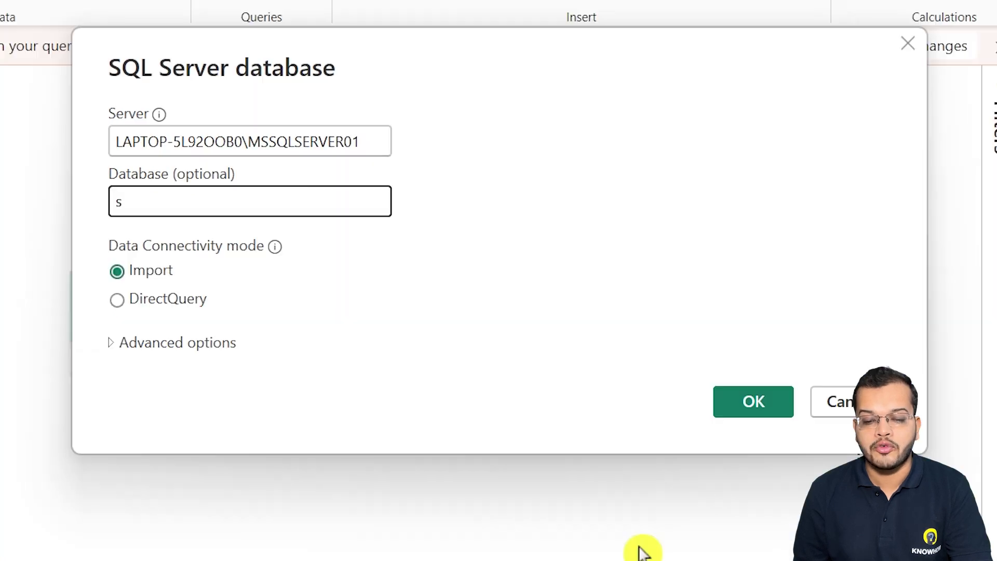
type("uperstore")
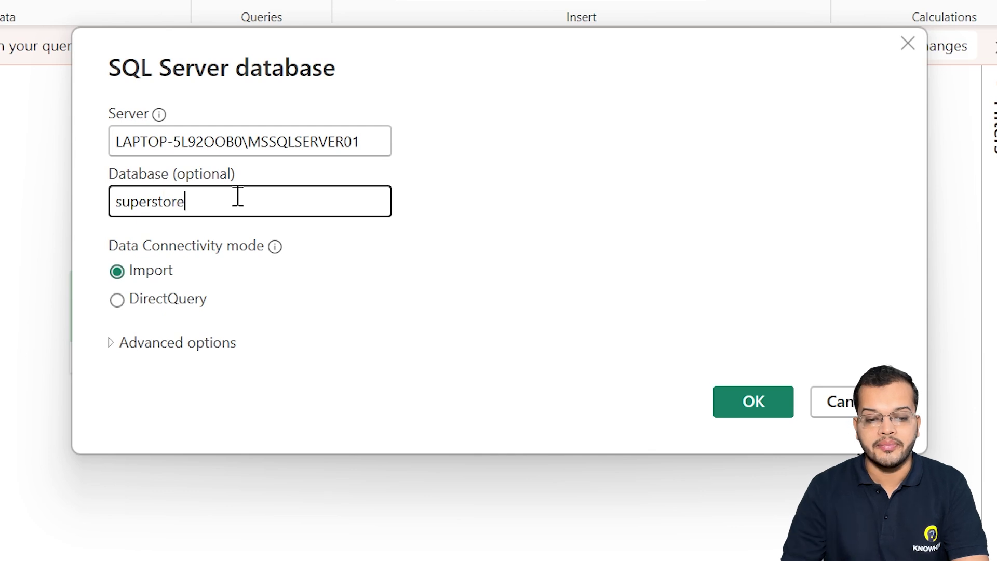
Connect to the database in Import mode, preview the Orders table and cancel the import
left_click(762, 397)
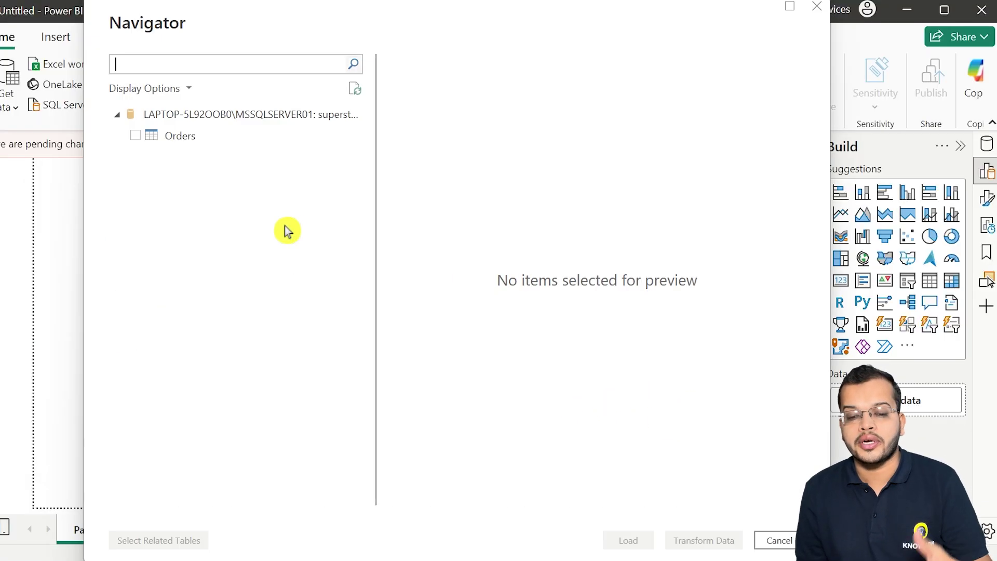
left_click(137, 137)
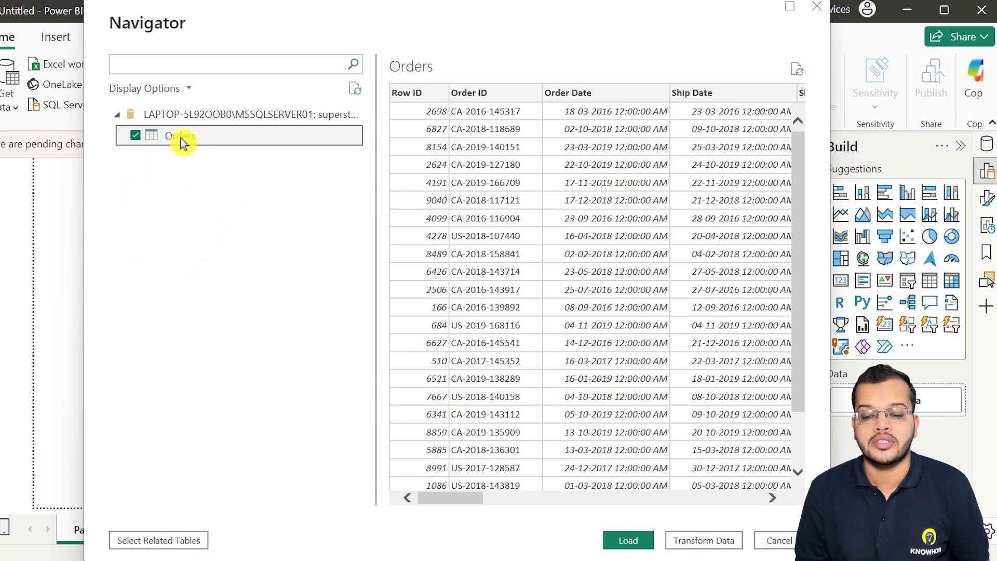
left_click(778, 542)
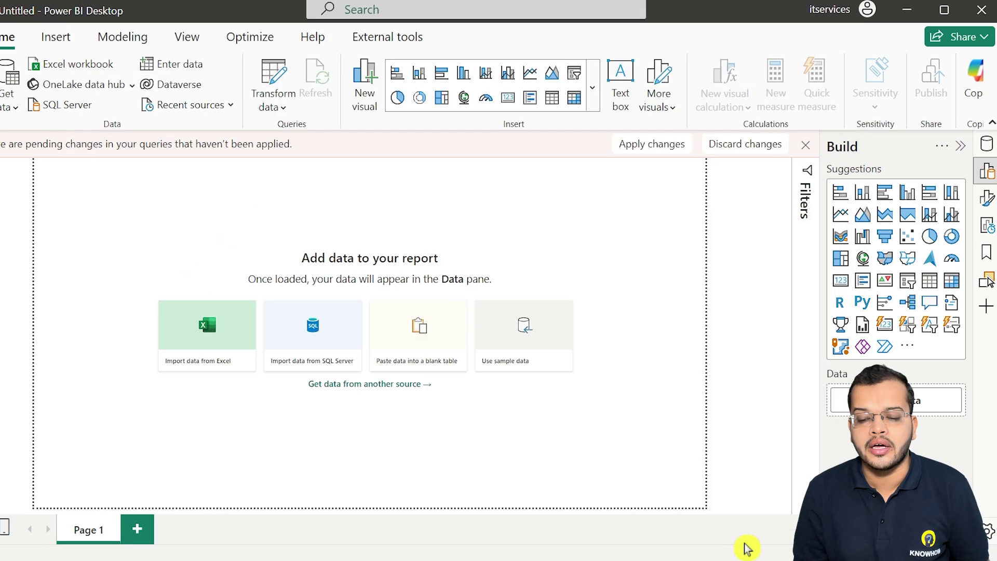
Switch back to the Power Query Editor and review the M code of the Orders query in the Advanced Editor
left_click(670, 516)
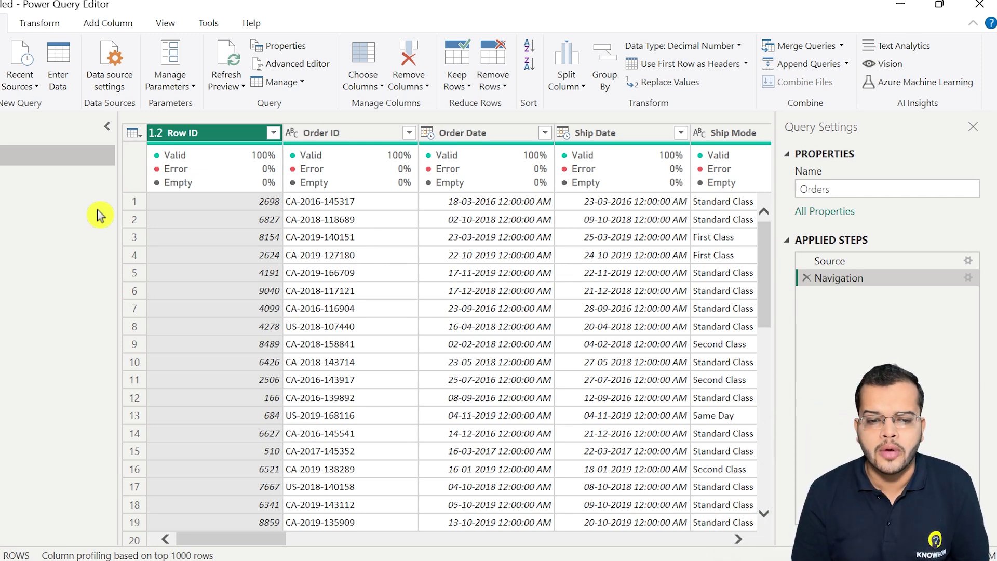
left_click(265, 64)
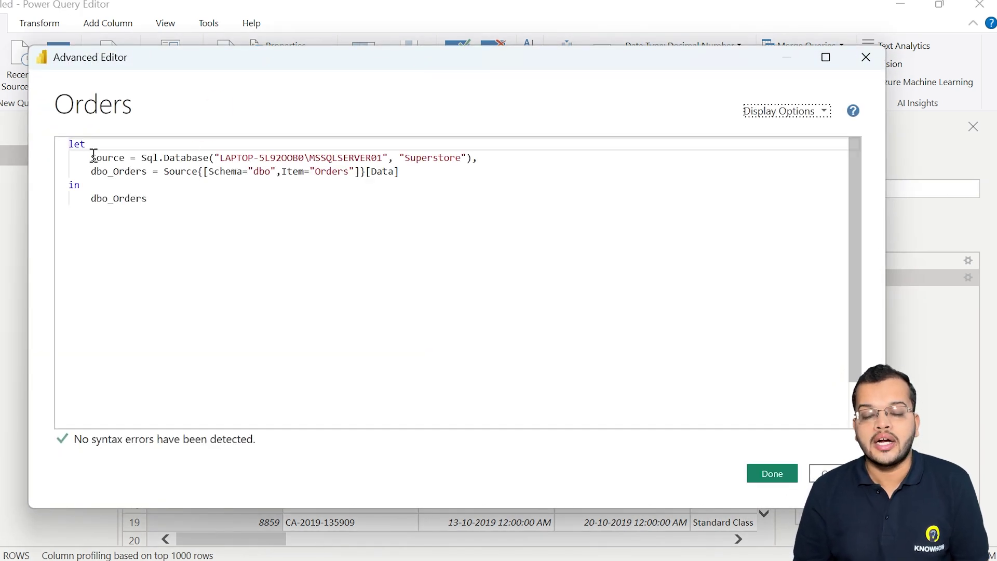
left_click_drag(70, 144, 409, 177)
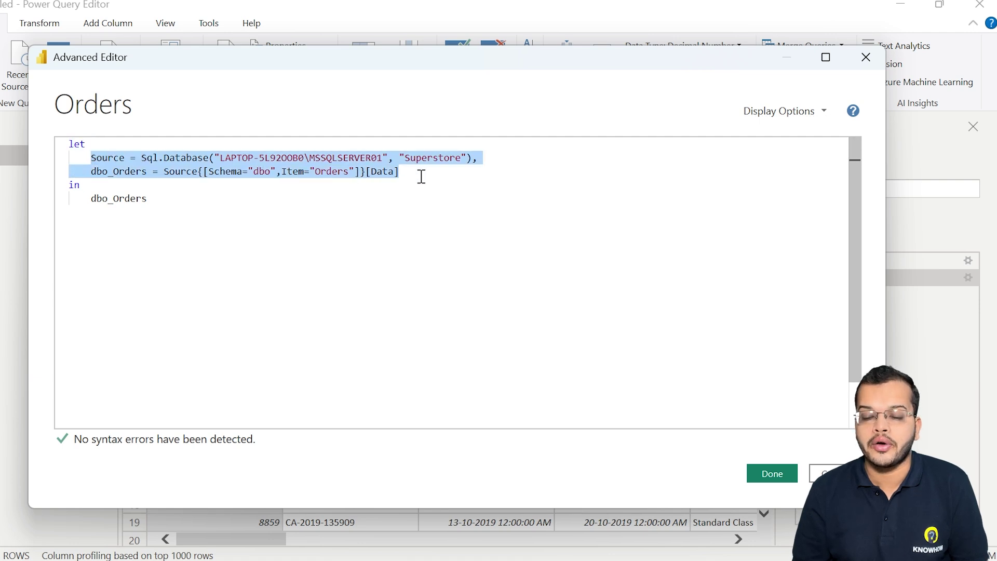
left_click(422, 177)
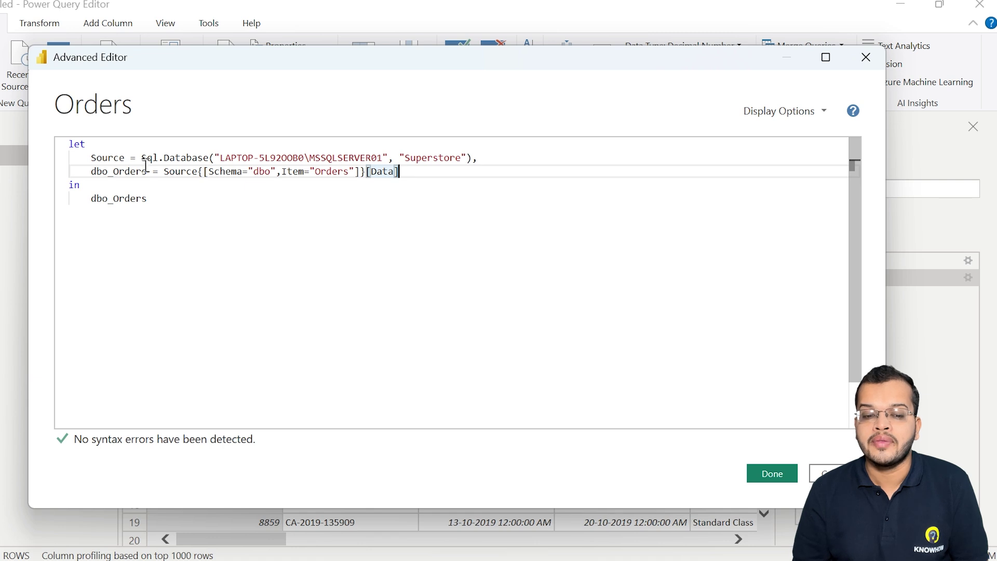
Examine the Source line's Sql.Database function with its server and database name arguments
left_click_drag(92, 158, 127, 158)
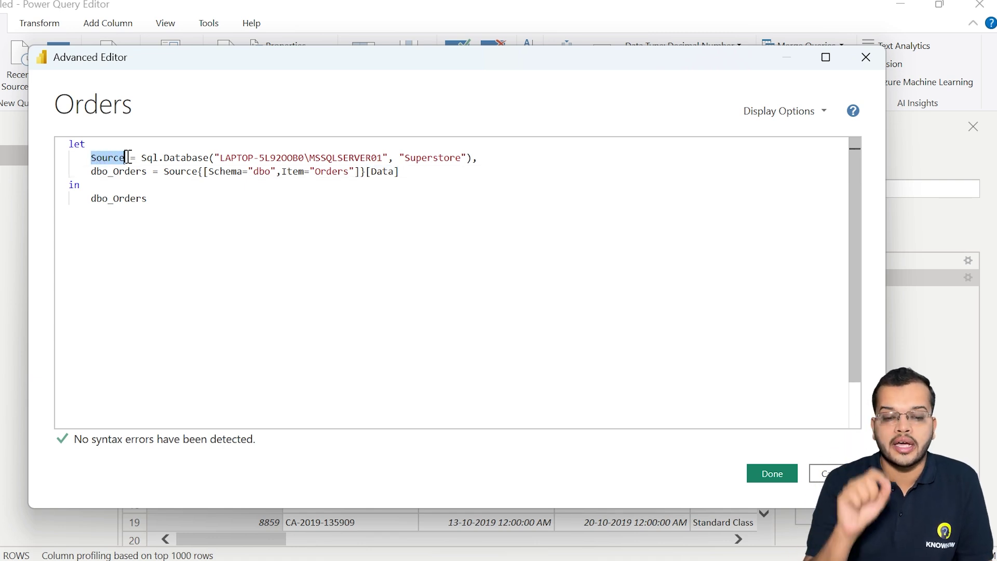
left_click_drag(142, 157, 159, 157)
left_click(162, 160)
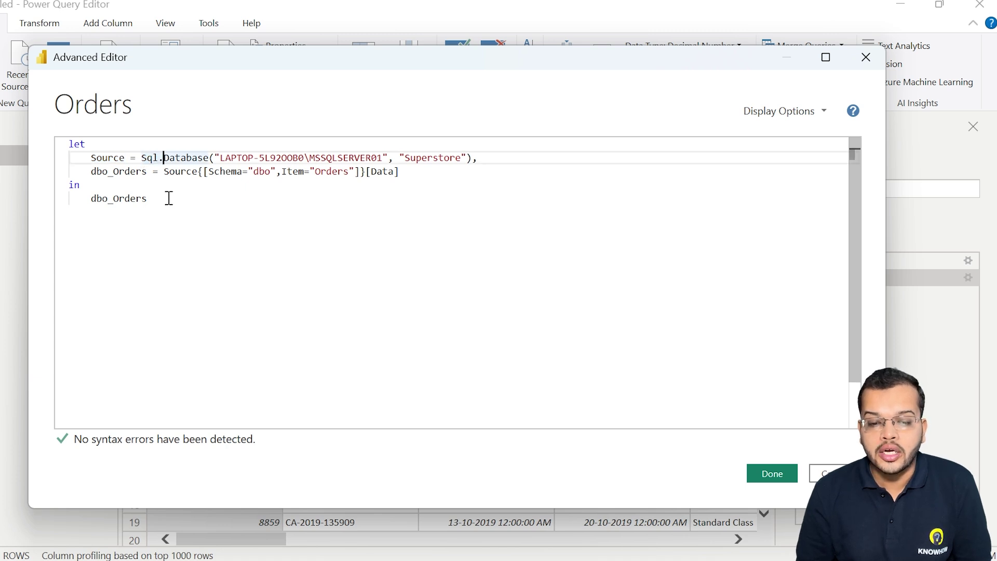
left_click_drag(163, 158, 210, 157)
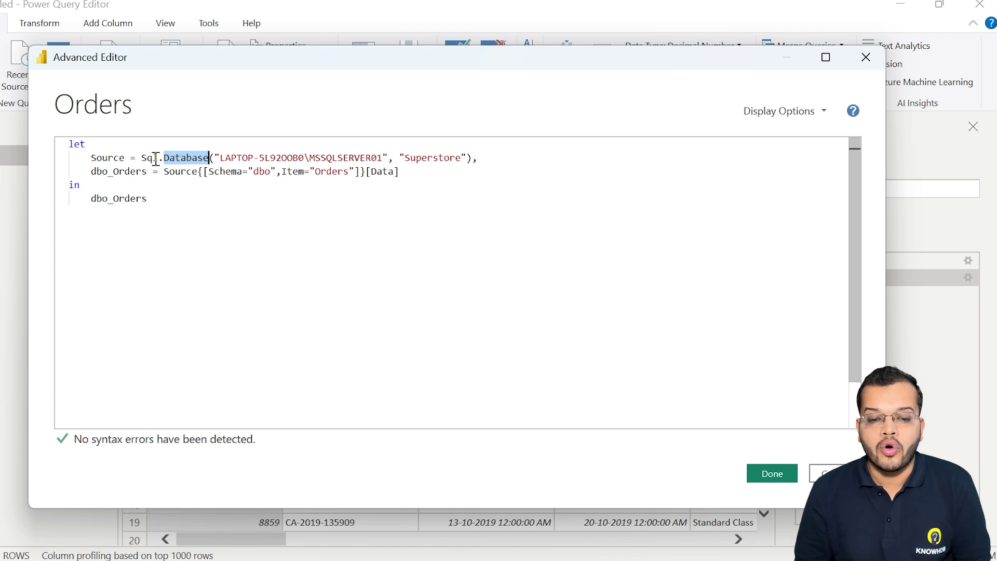
left_click_drag(142, 157, 158, 157)
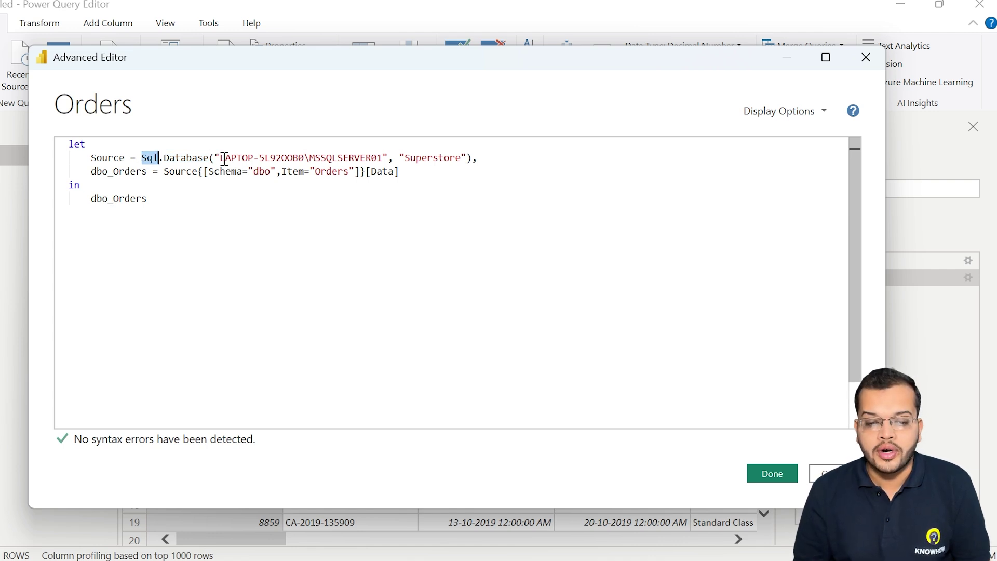
left_click_drag(221, 158, 383, 159)
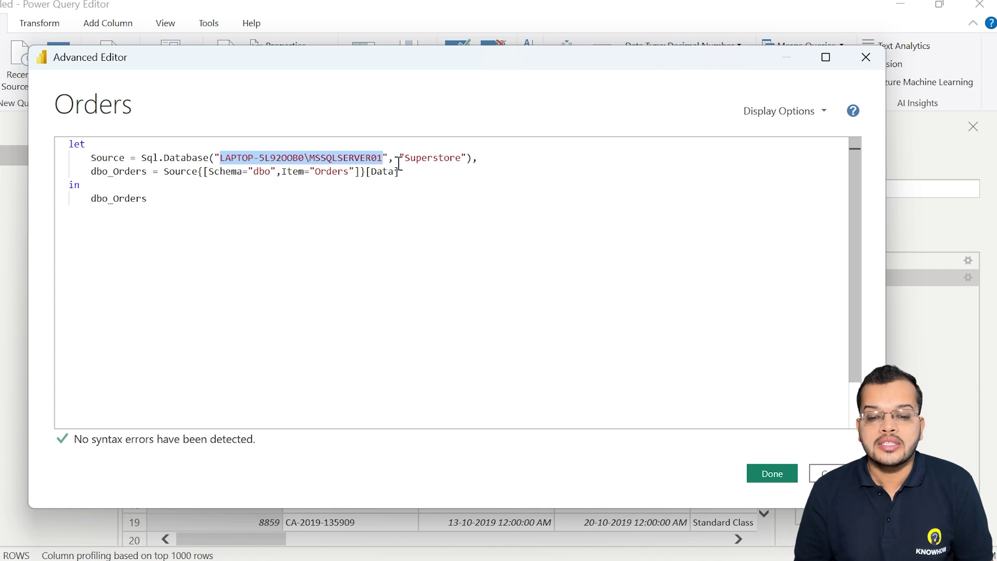
left_click_drag(405, 158, 463, 159)
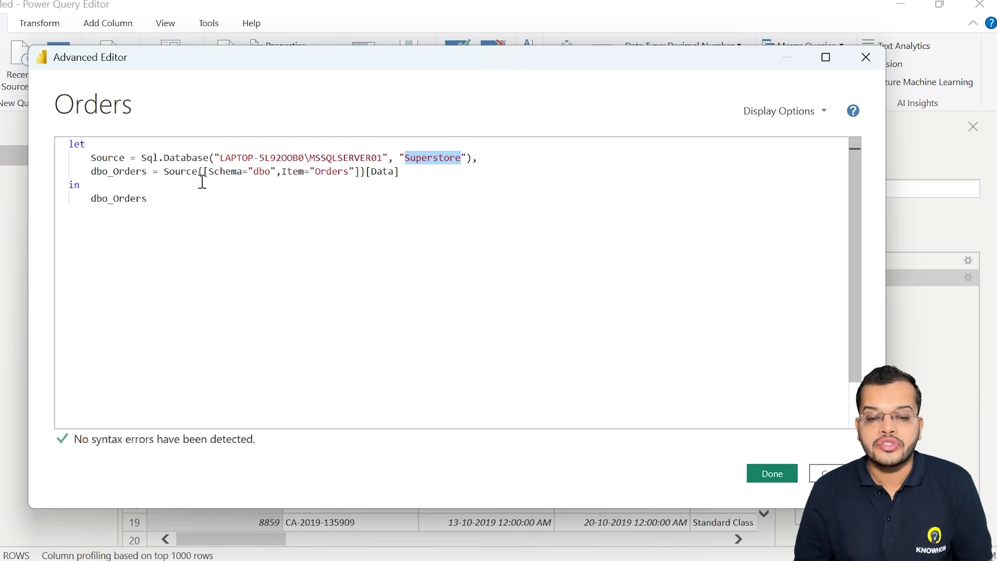
Examine the schema and item references in the dbo_Orders line, then close the Advanced Editor
left_click_drag(207, 171, 266, 173)
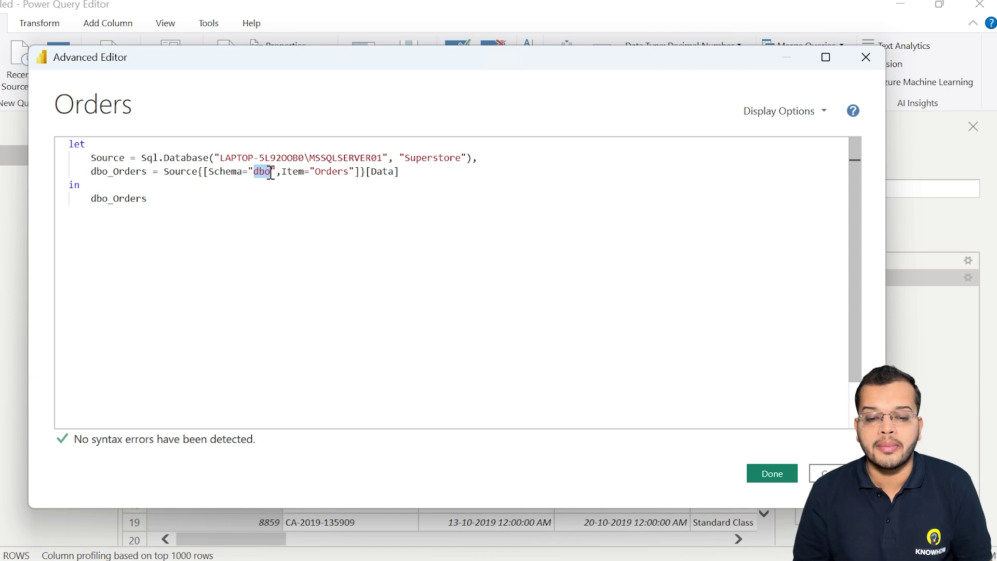
double_click(263, 171)
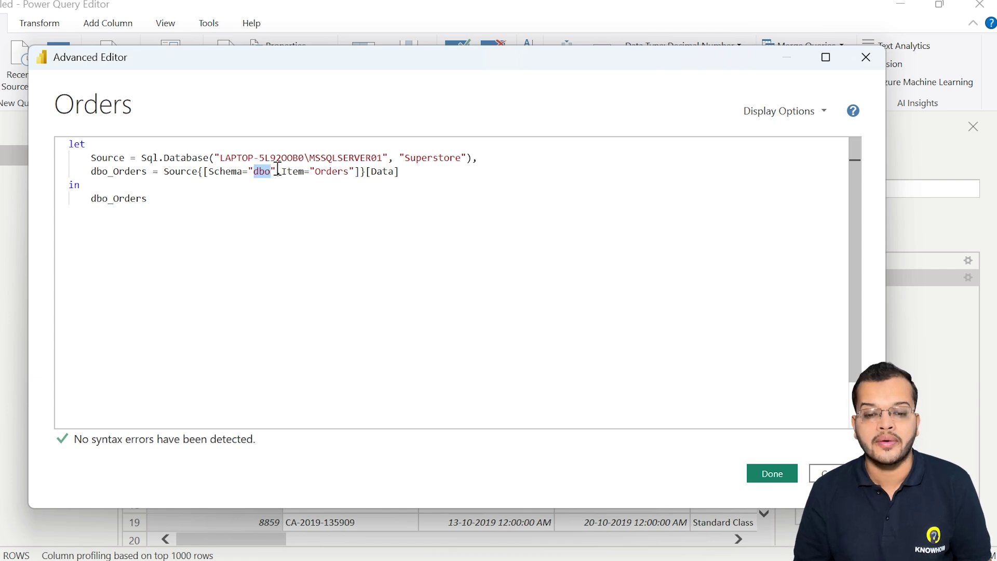
left_click_drag(281, 172, 348, 172)
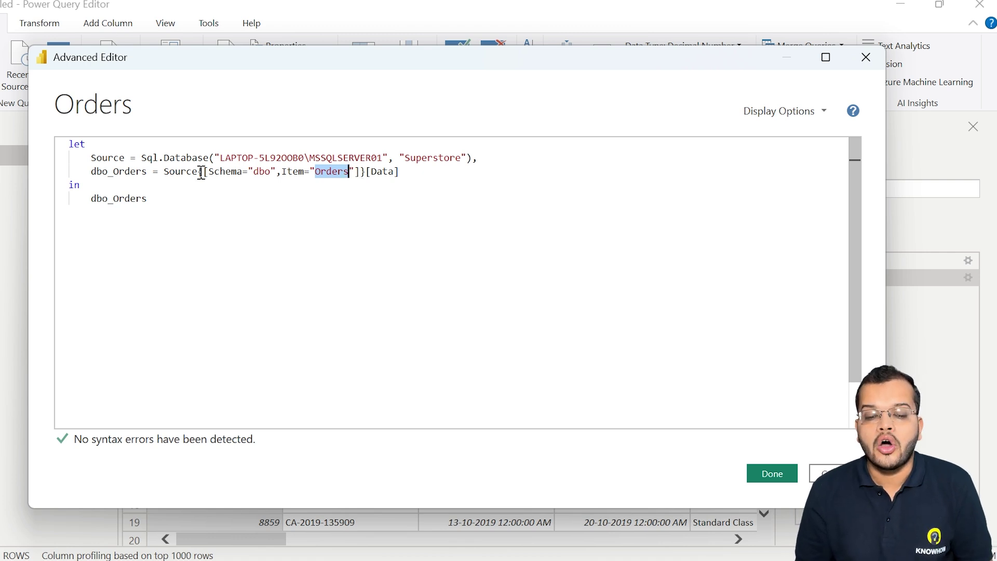
left_click_drag(119, 158, 440, 171)
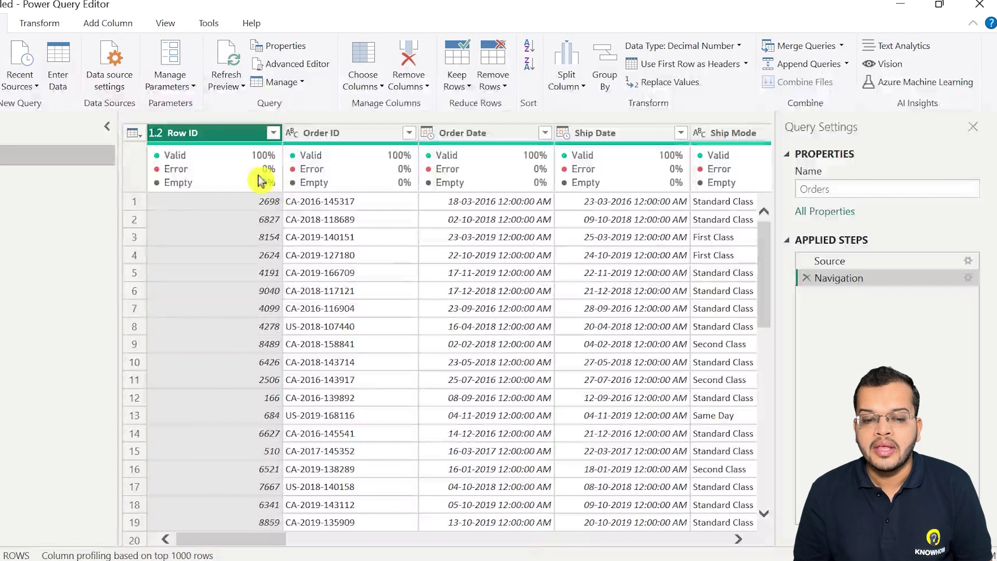
Create a new query parameter named SQL Name
mouse_move(152, 164)
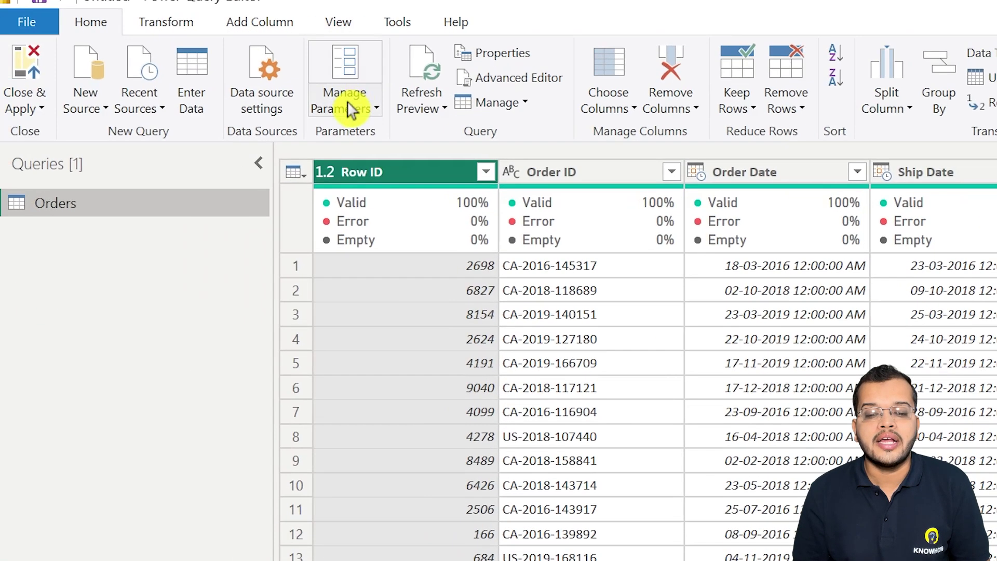
left_click(173, 86)
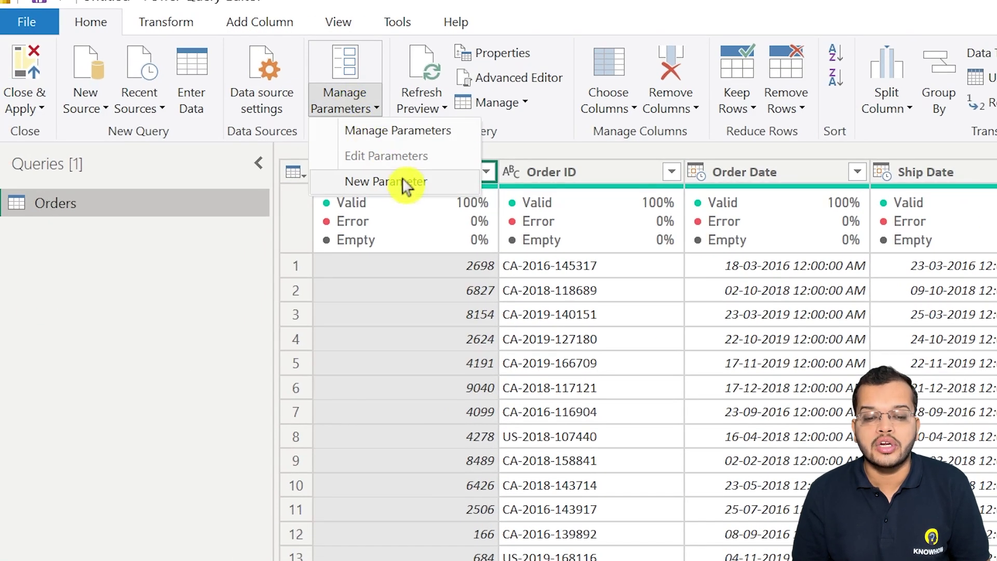
left_click(445, 186)
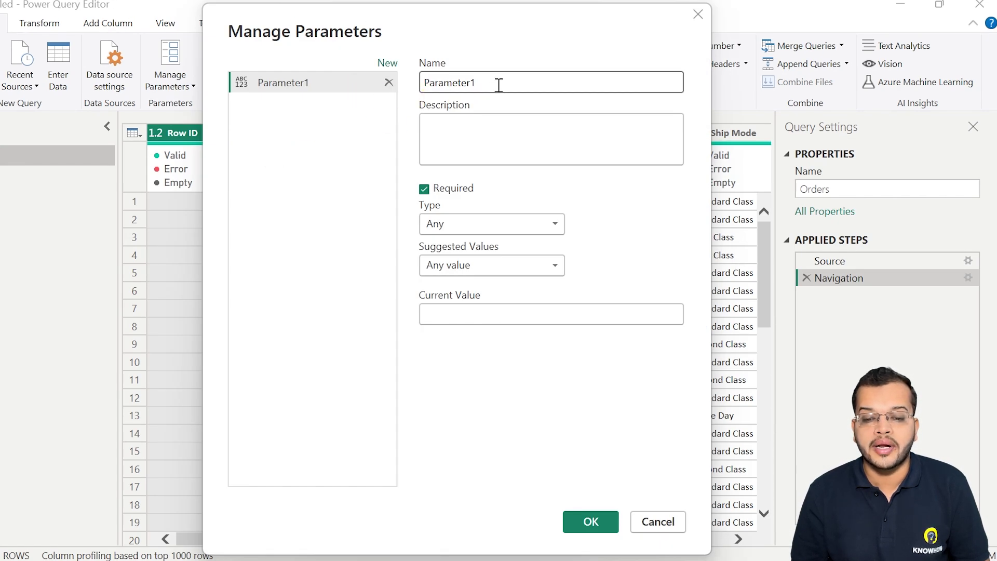
left_click_drag(488, 82, 424, 114)
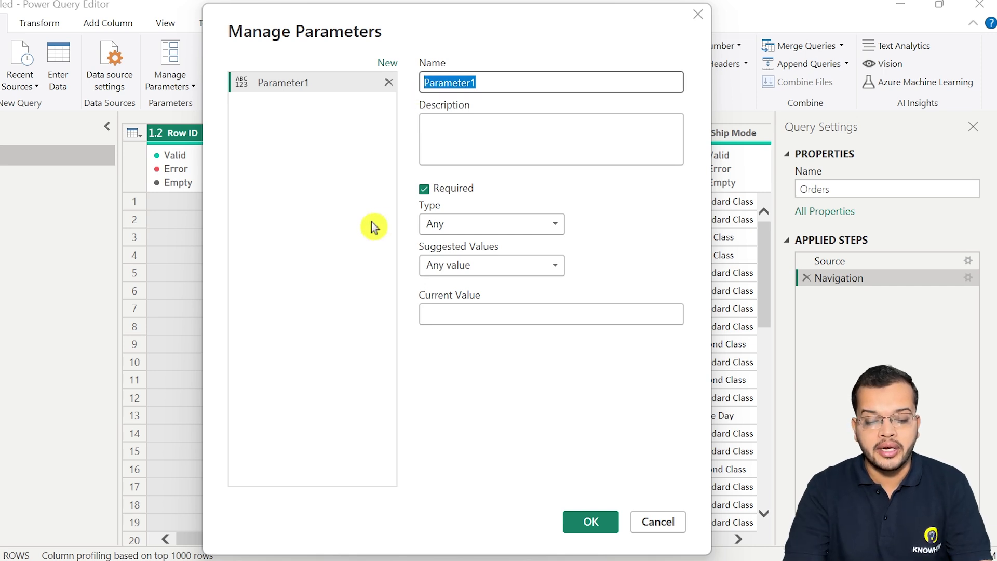
type("SQL Name")
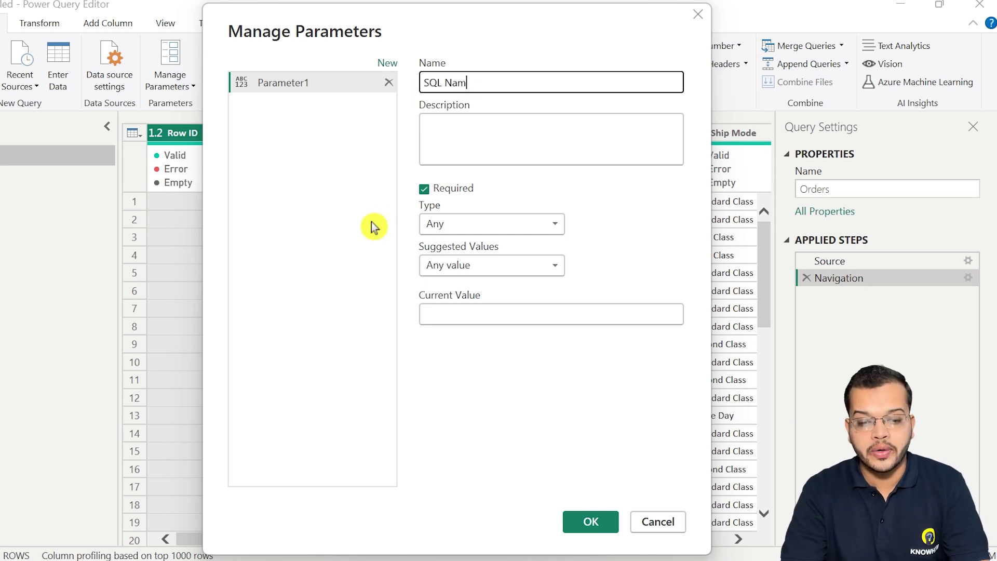
Set the SQL Name parameter's type to Text and its current value to LAPTOP-5L92OOB0\MSSQLSERVER01, and save it
left_click(441, 229)
left_click(457, 363)
left_click(455, 315)
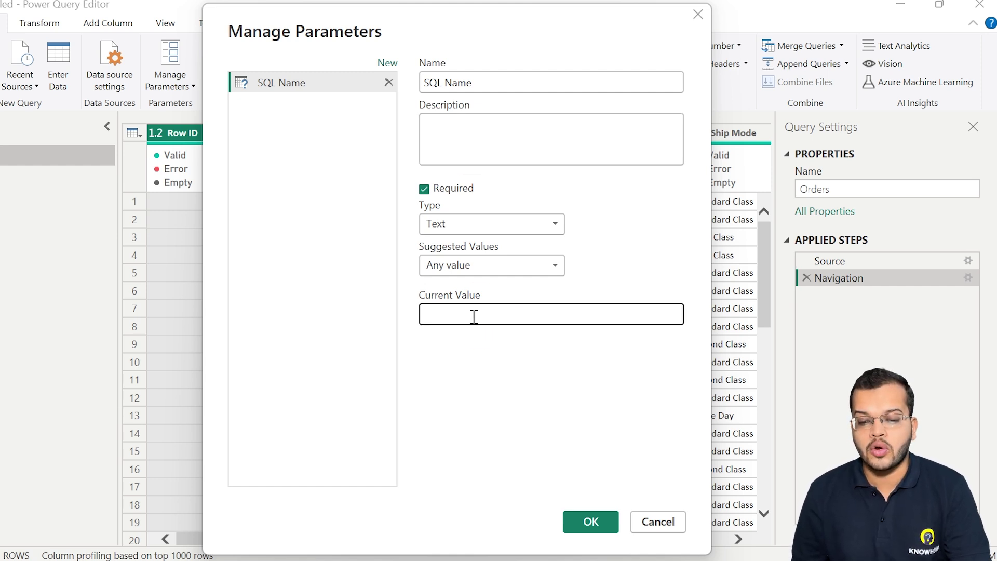
type("LAPTOP-5D92OOB0\\MSSQLSERVER01")
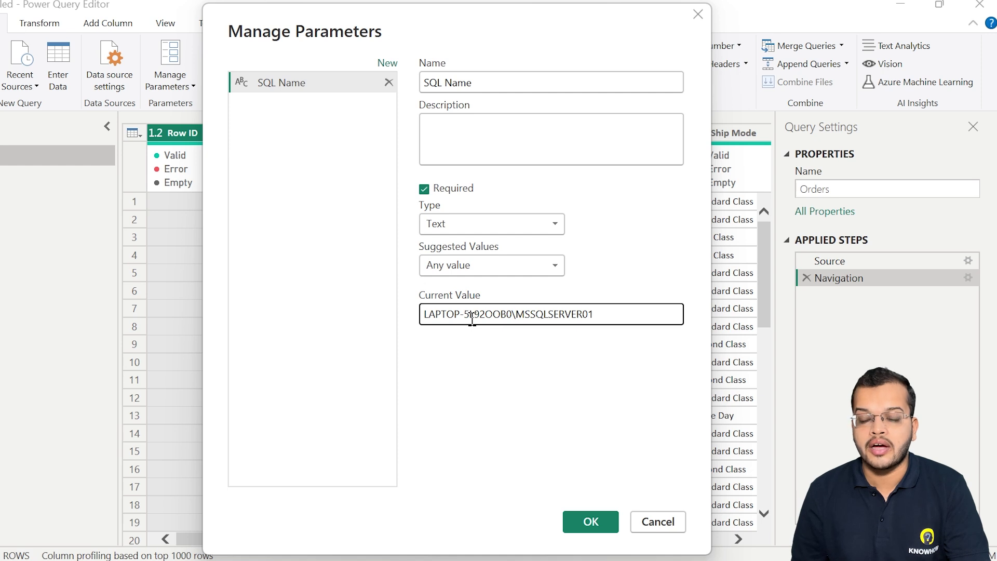
left_click(596, 522)
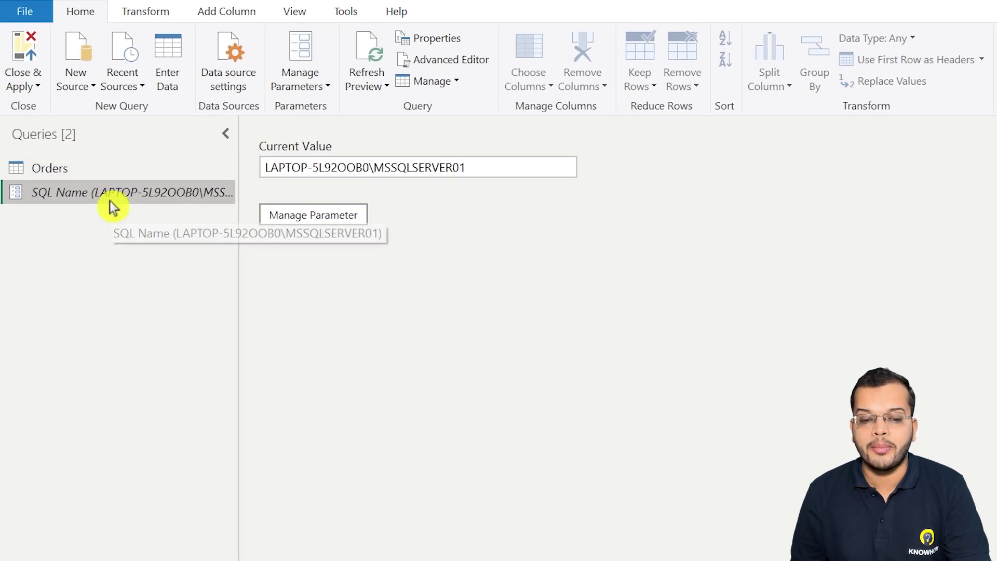
Add another new query parameter alongside SQL Name
left_click(123, 162)
left_click(319, 84)
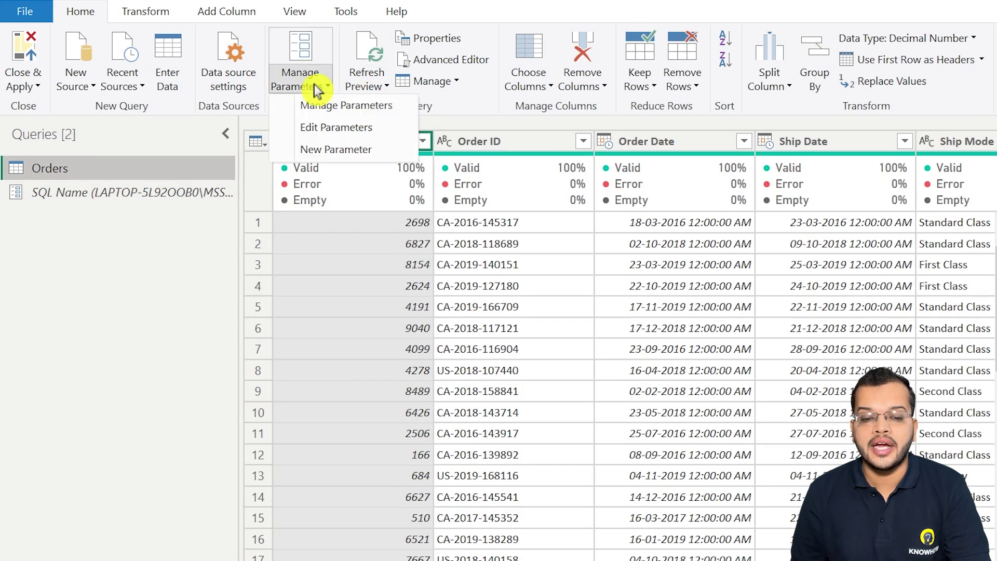
left_click(335, 151)
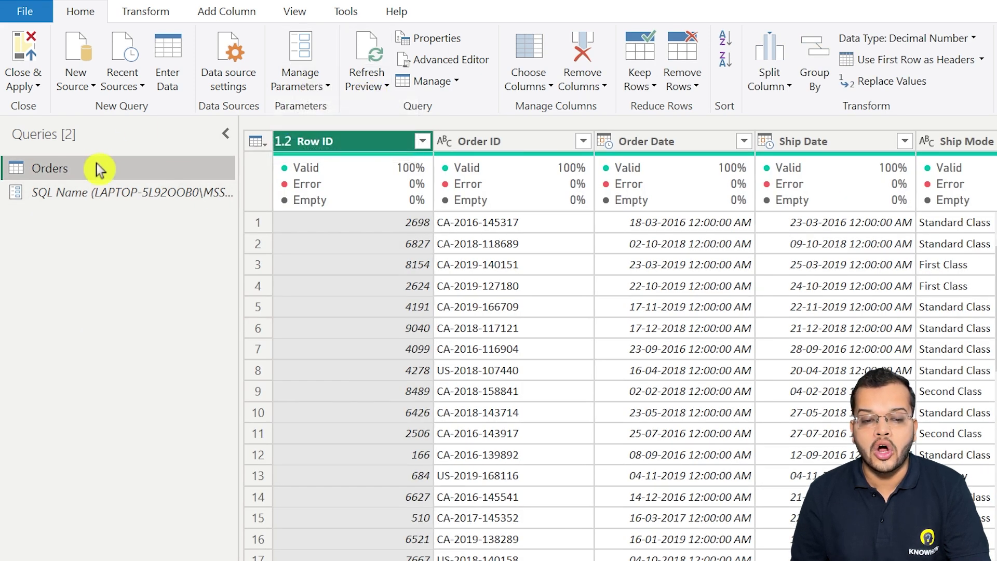
Try to name the new parameter DBO.Orders
double_click(606, 81)
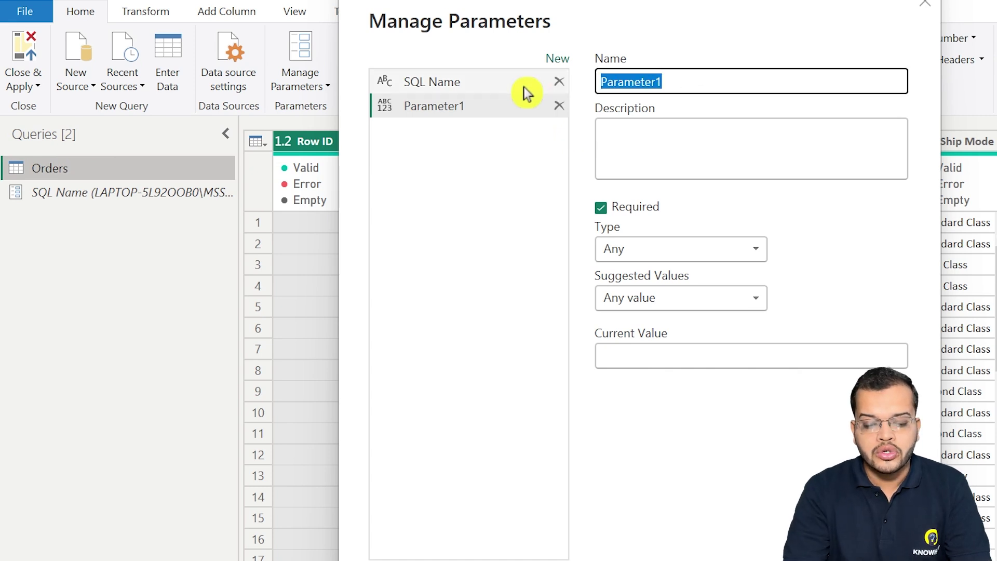
type("DB")
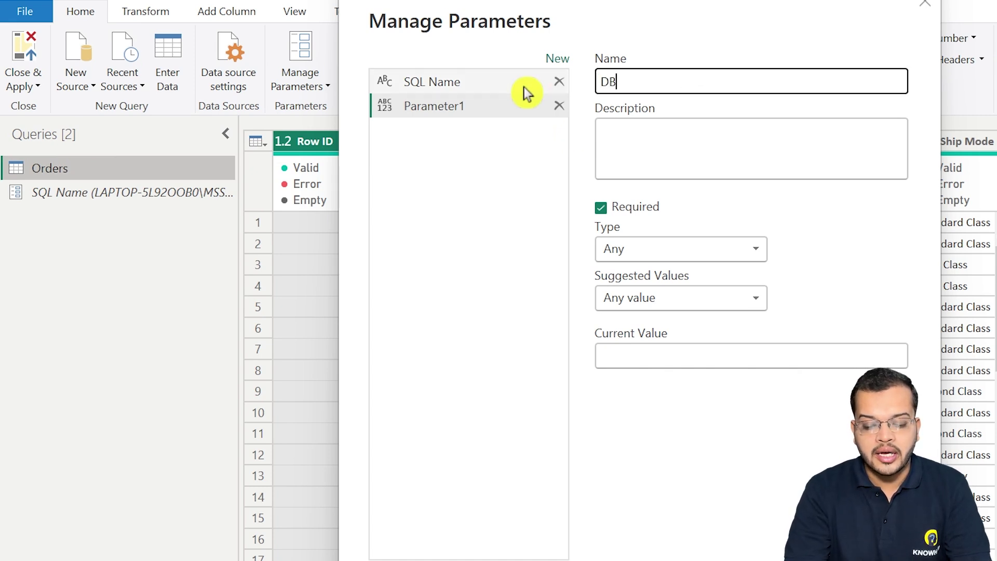
type("O.Orders")
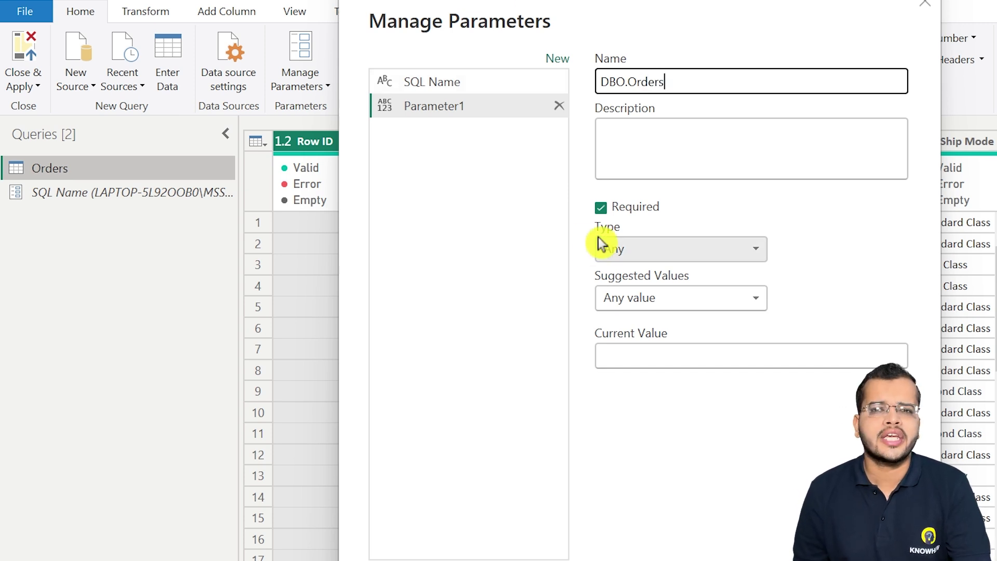
left_click(656, 248)
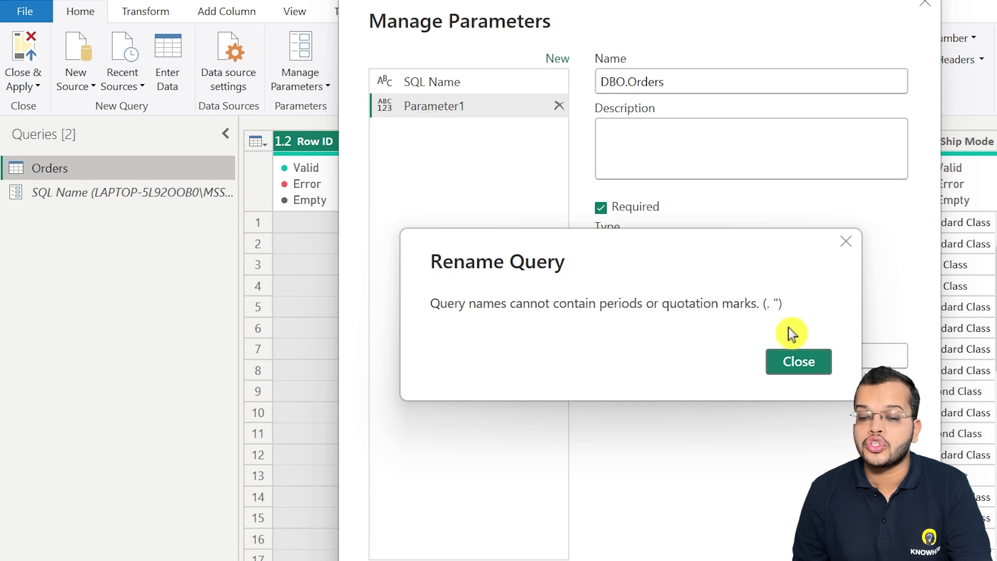
left_click(803, 364)
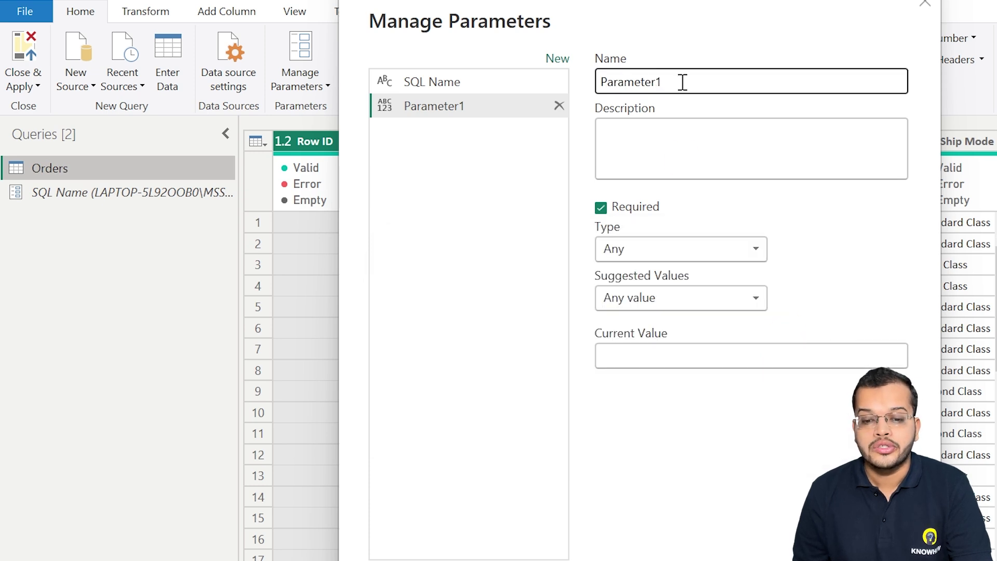
Name the new parameter DBOOrders, without a space or period
left_click(515, 101)
type("DB")
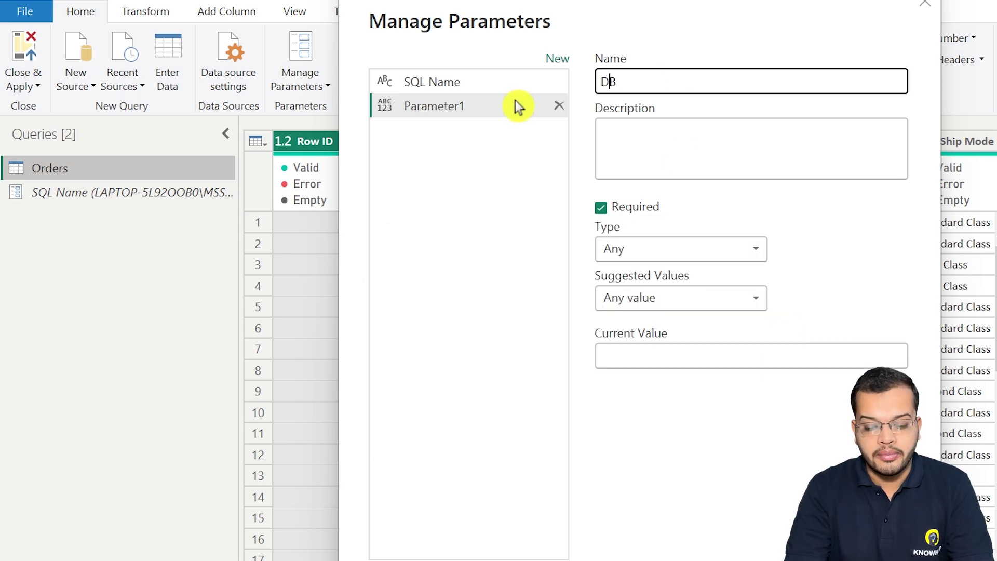
type("O ORders")
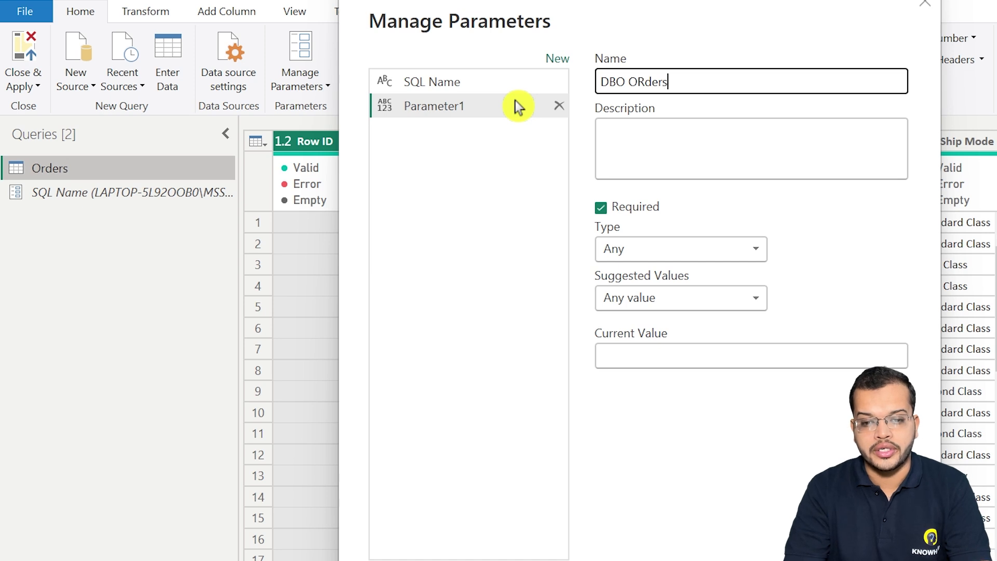
key("BackSpace")
key("BackSpace")
key("BackSpace")
key("BackSpace")
key("BackSpace")
type("rders")
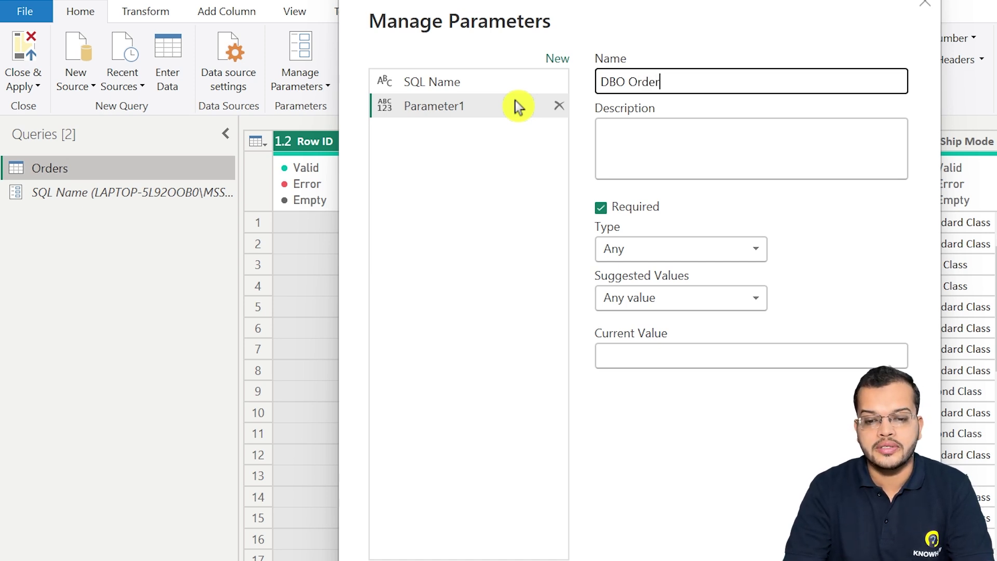
key("Left")
key("Left")
key("Left")
key("Left")
key("Left")
key("Left")
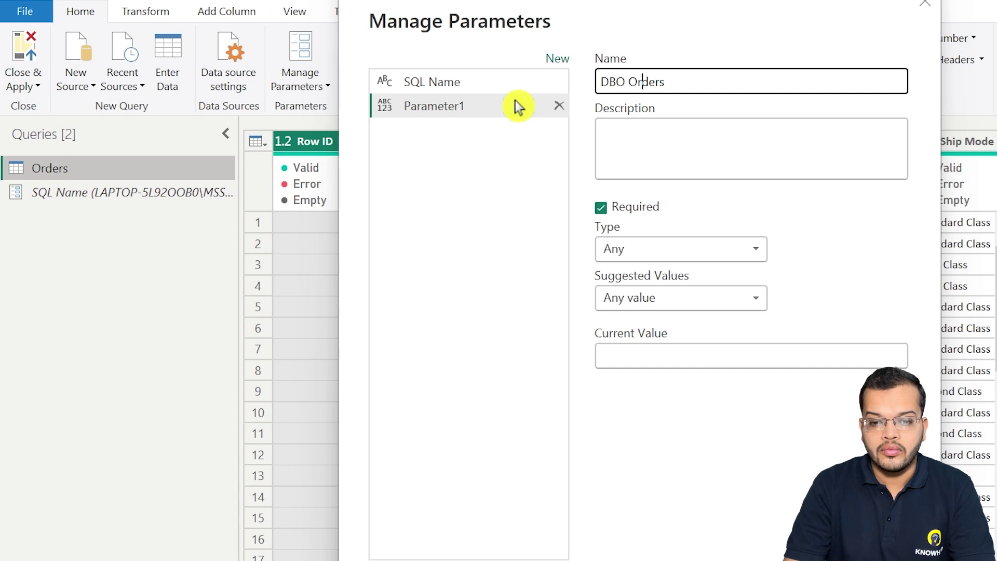
key("BackSpace")
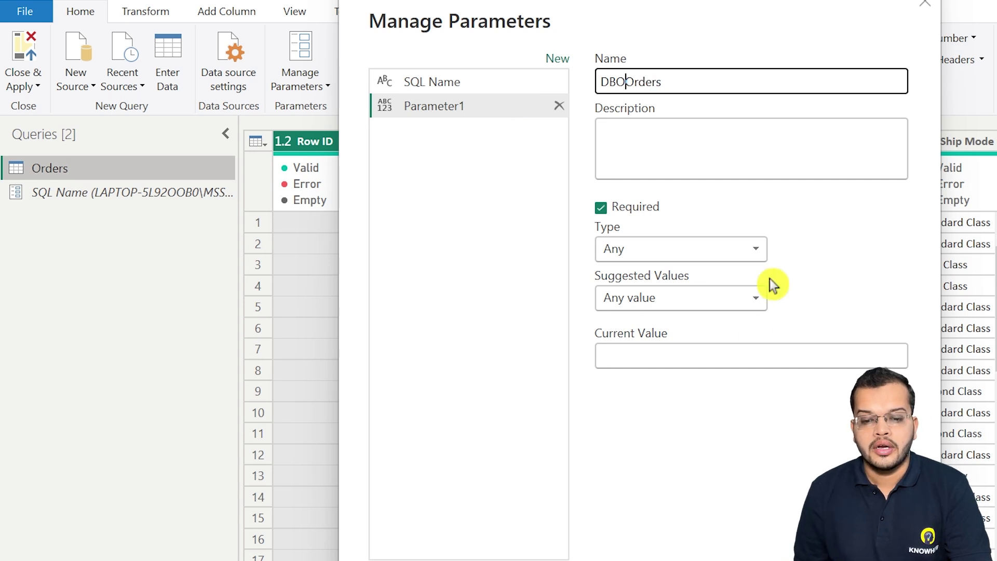
Set the DBOOrders parameter's type to Text and its current value to Superstore, and save it
left_click(756, 246)
left_click(686, 413)
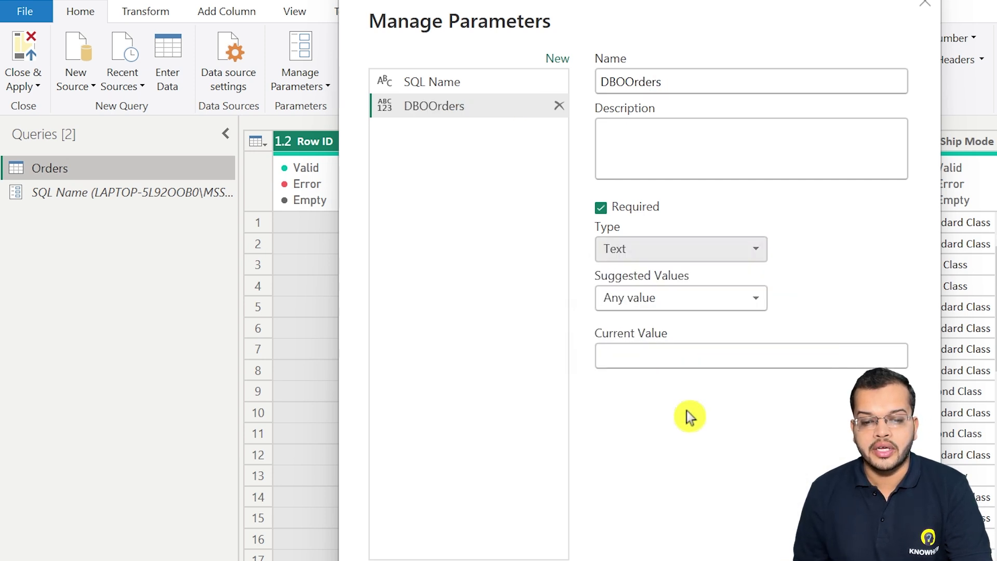
left_click(686, 364)
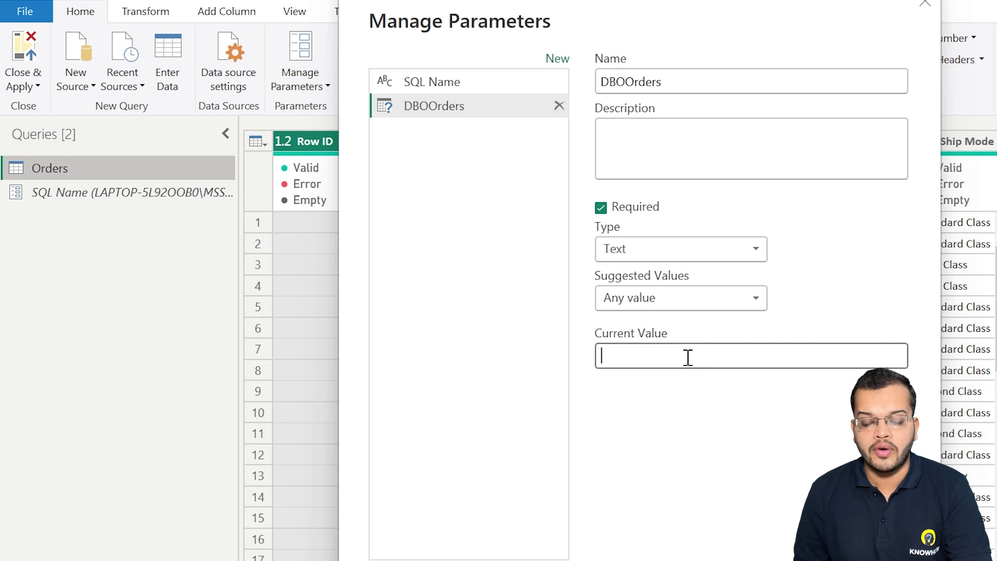
type("Supersto")
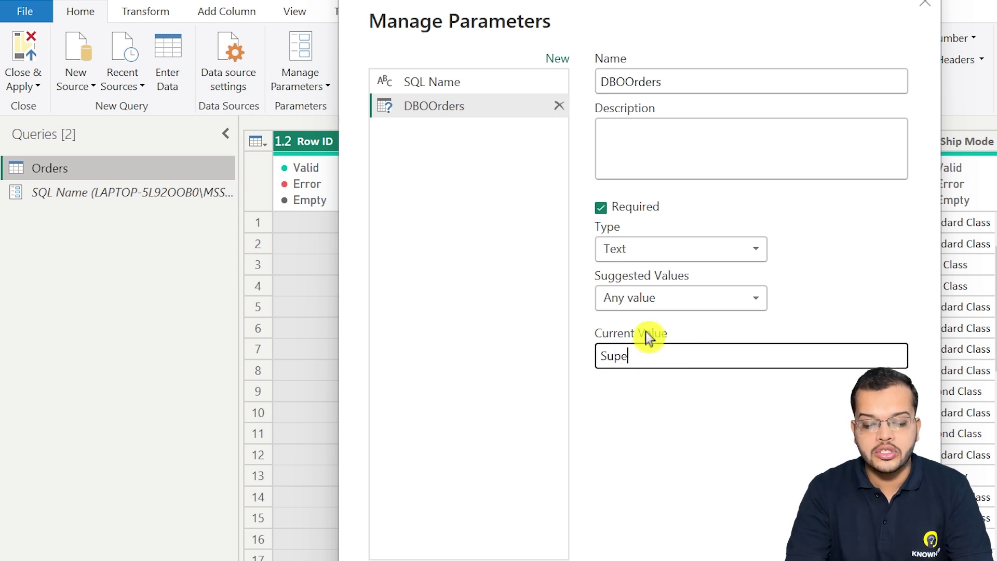
type("re")
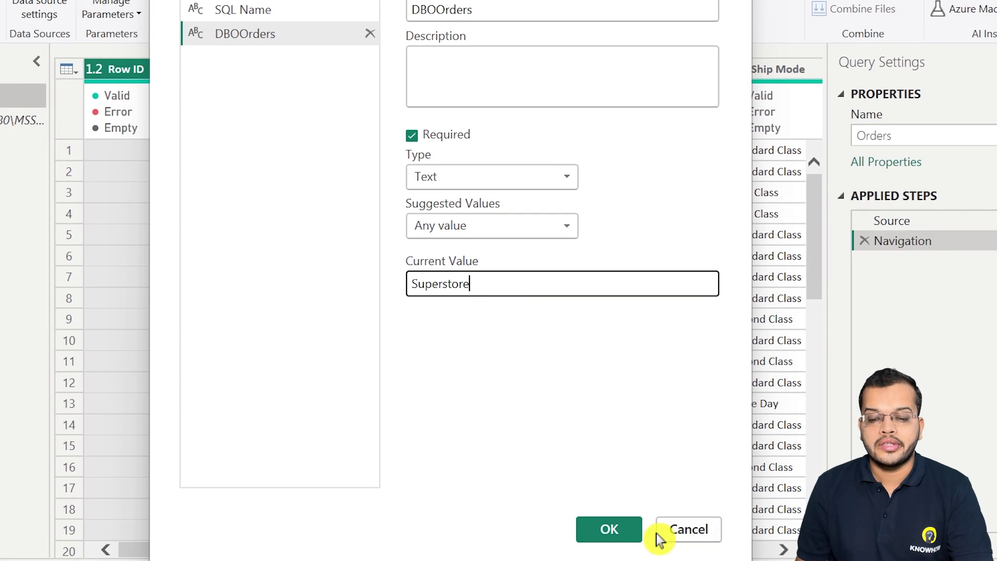
left_click(620, 531)
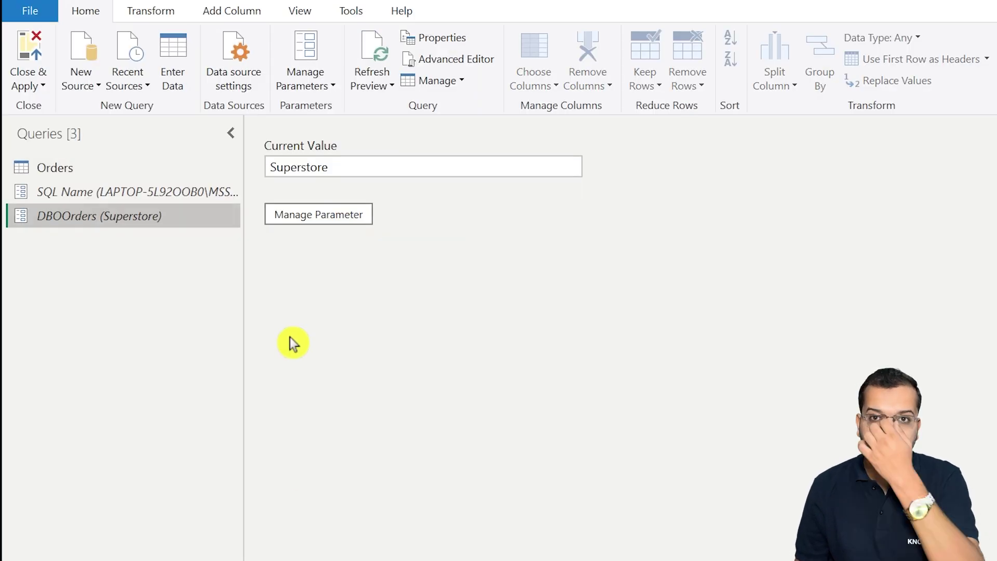
Review both parameters' current values and compare them with the server name in the Orders query's Source line in the Advanced Editor
left_click(165, 191)
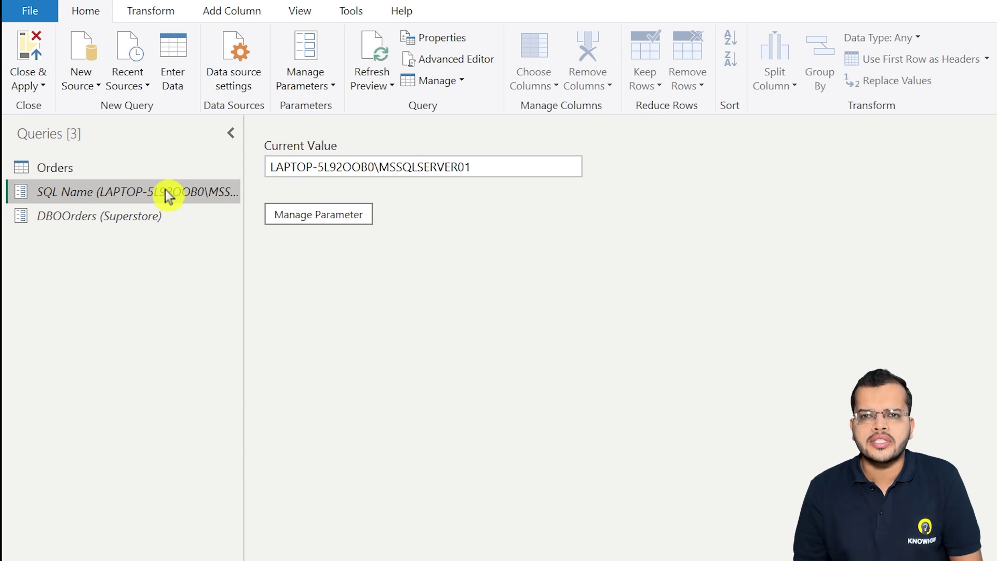
left_click(146, 222)
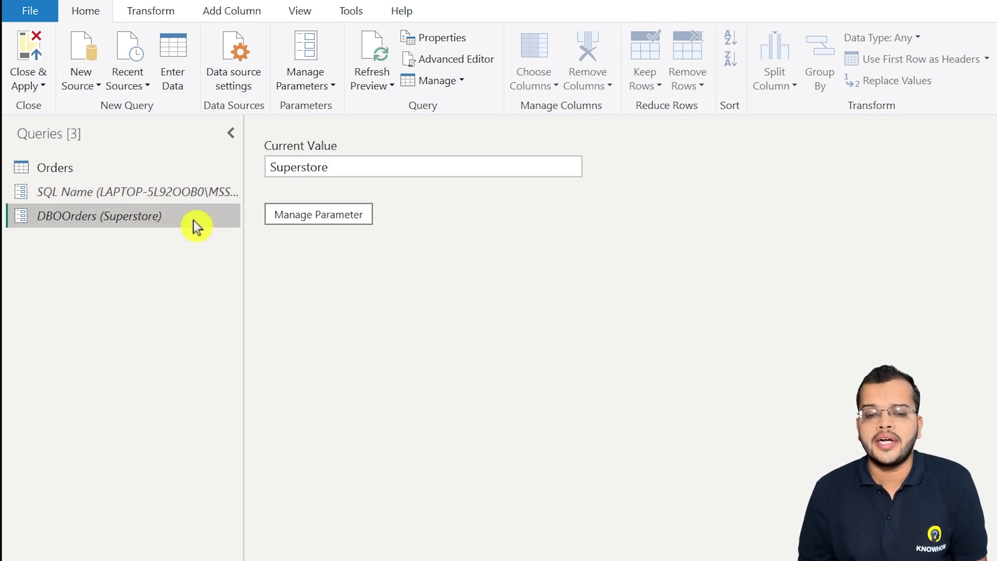
left_click(144, 170)
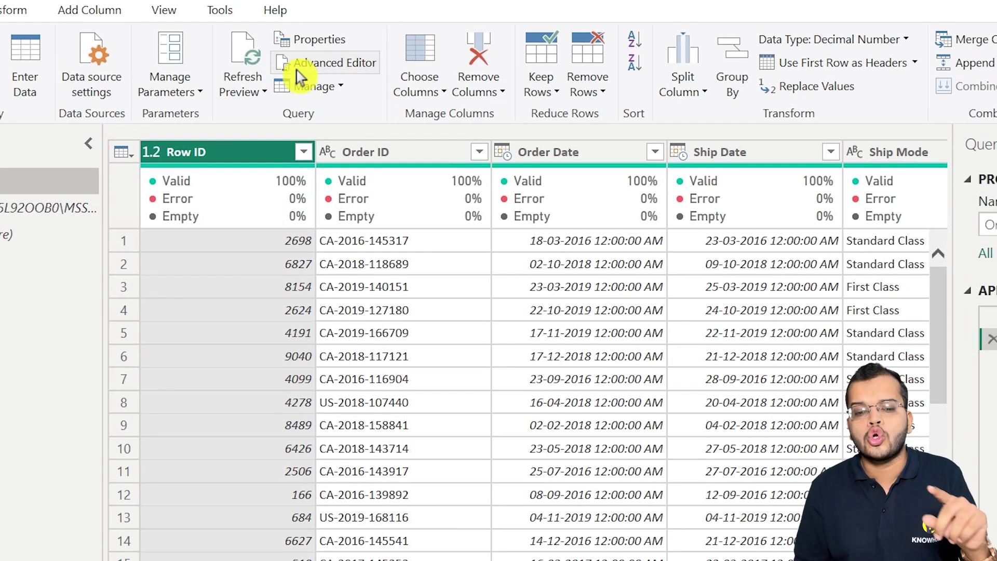
left_click(448, 59)
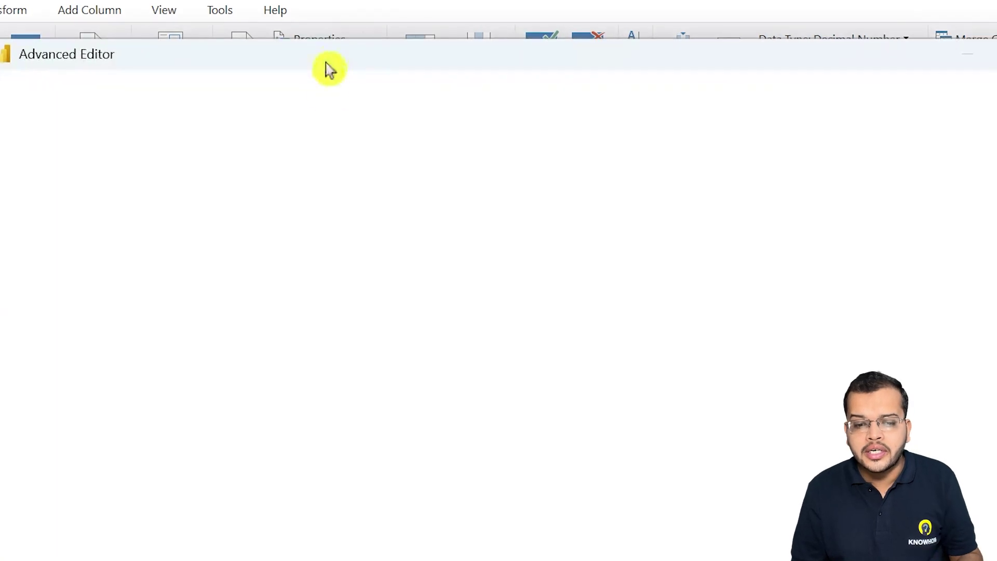
left_click_drag(245, 187, 452, 185)
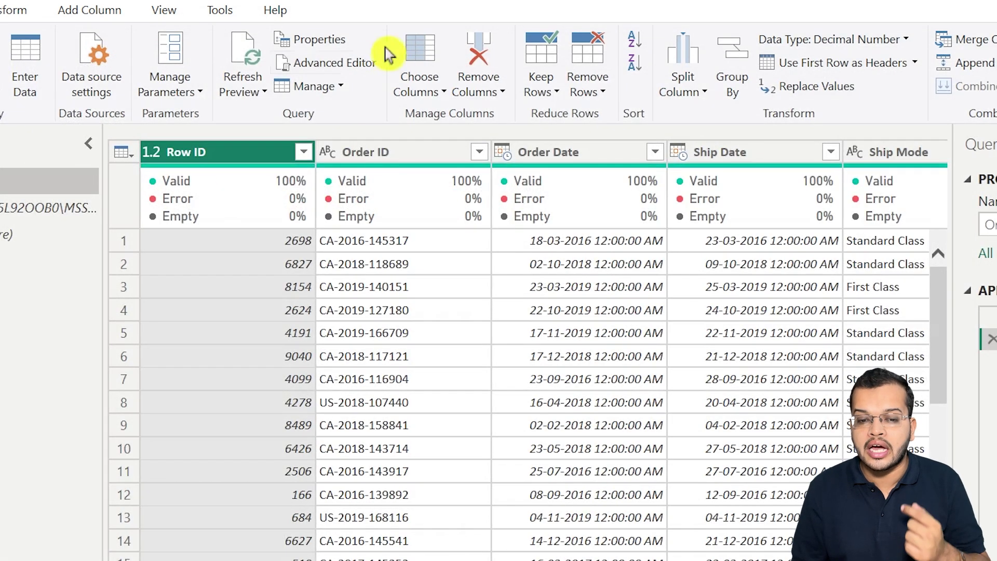
left_click(363, 64)
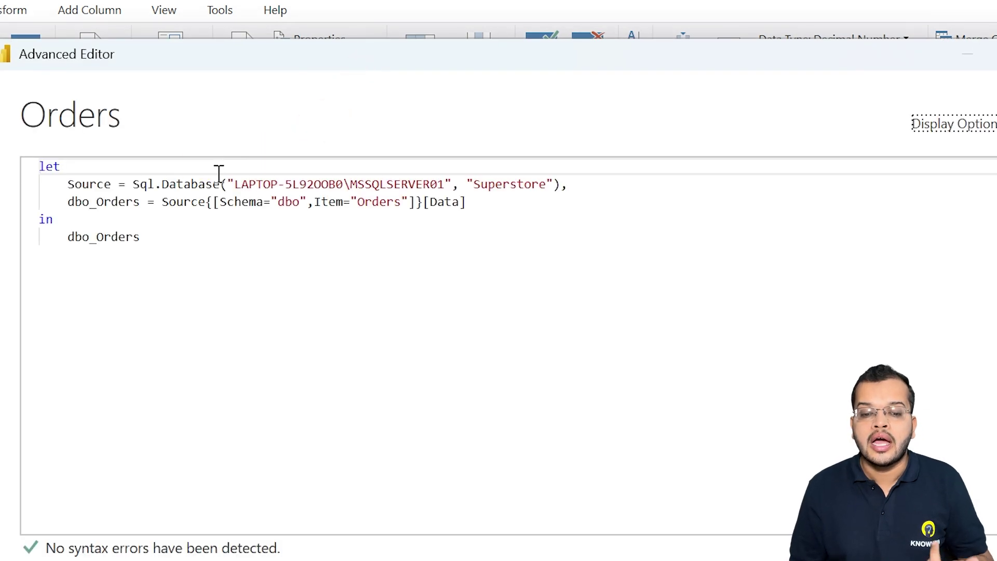
left_click_drag(234, 184, 447, 184)
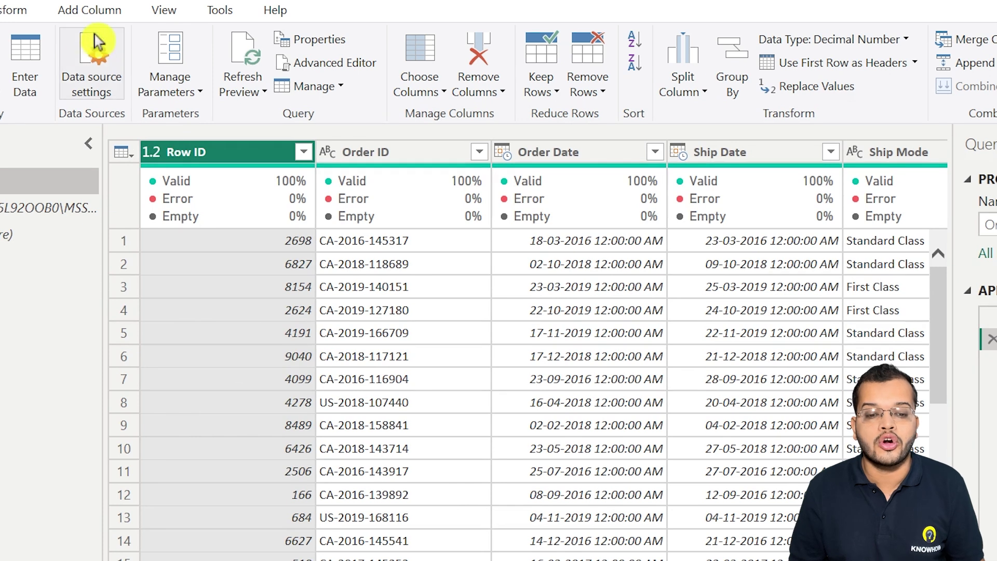
In the data source settings, change the Superstore source's server from fixed text to the SQL Name parameter
left_click(88, 56)
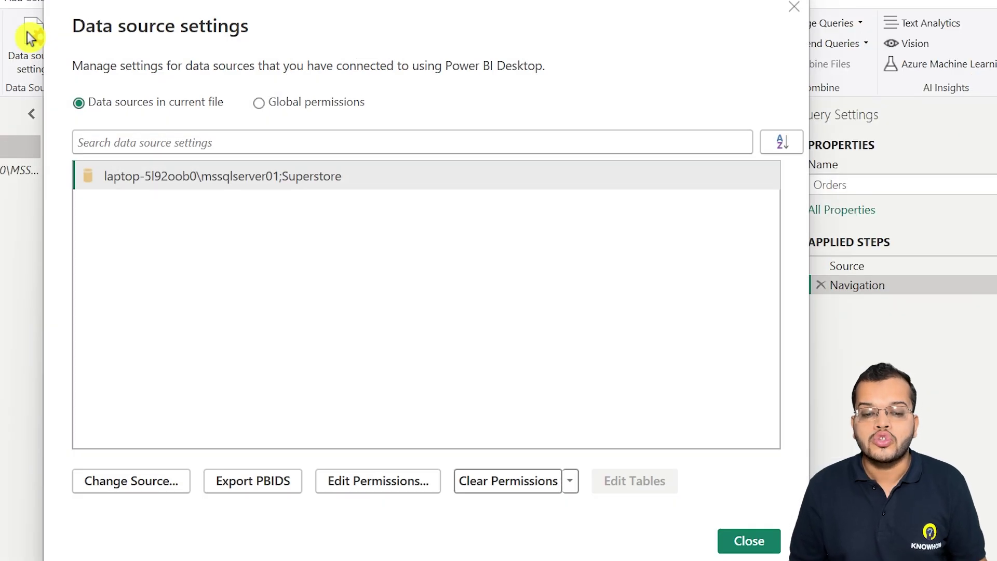
left_click(195, 179)
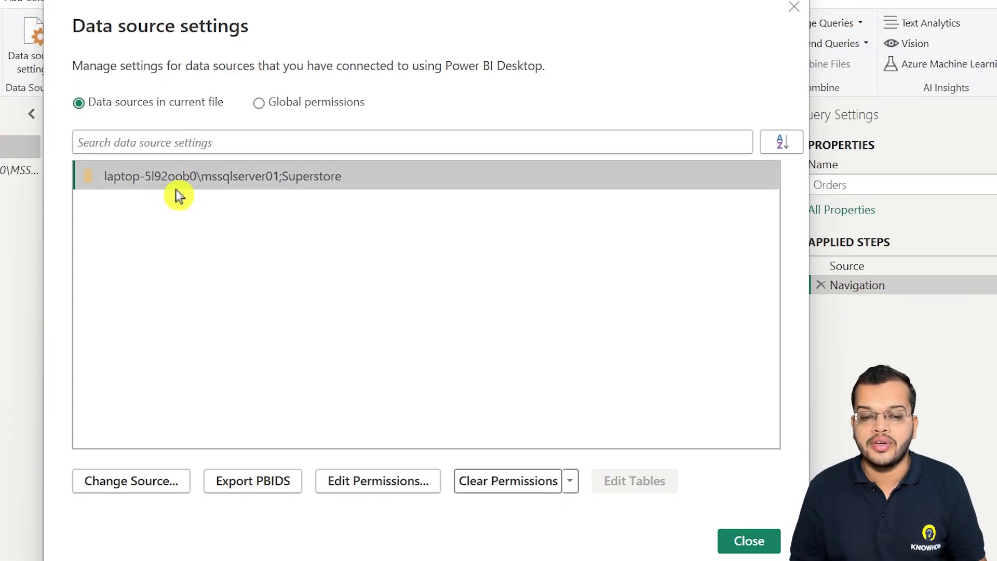
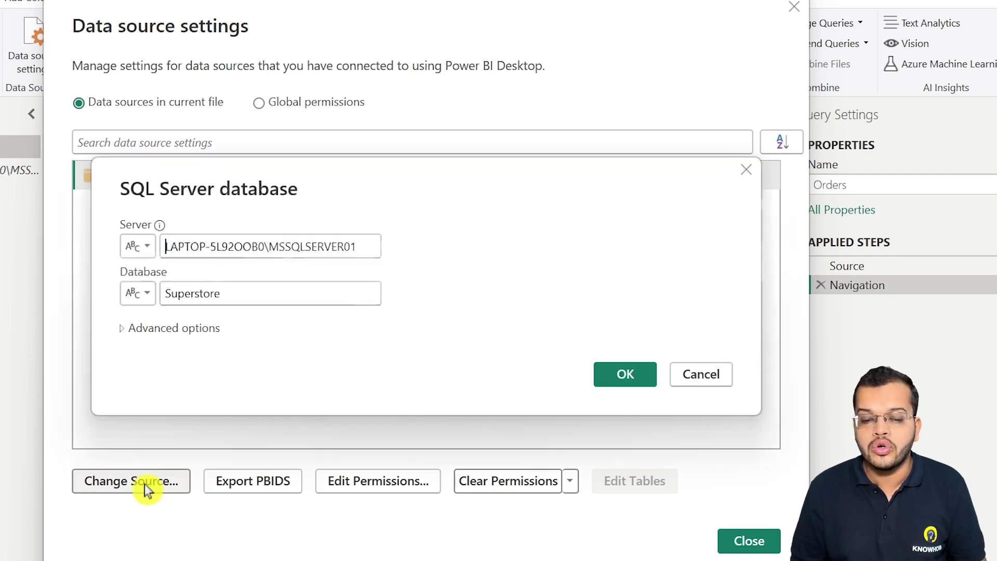
left_click(142, 244)
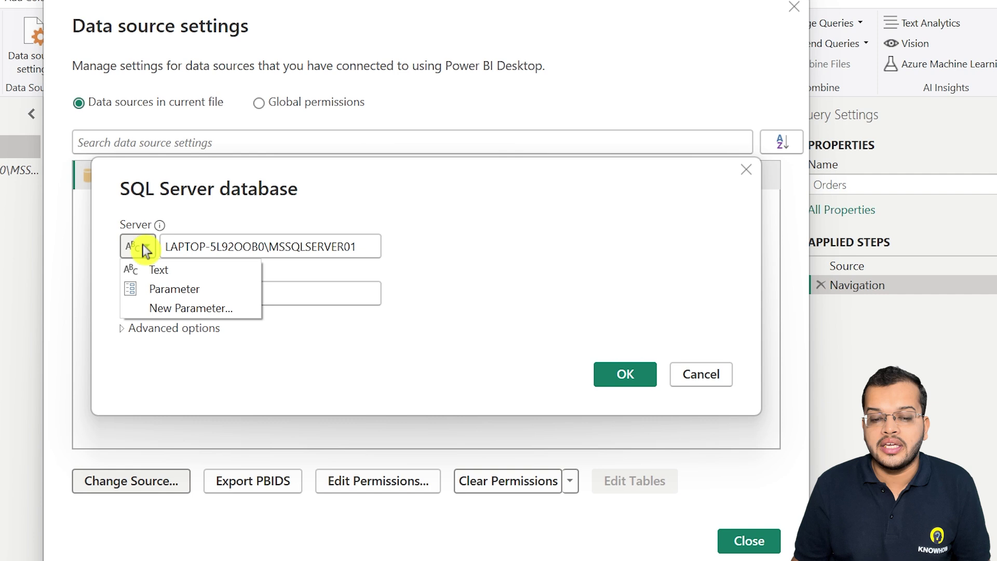
left_click(184, 294)
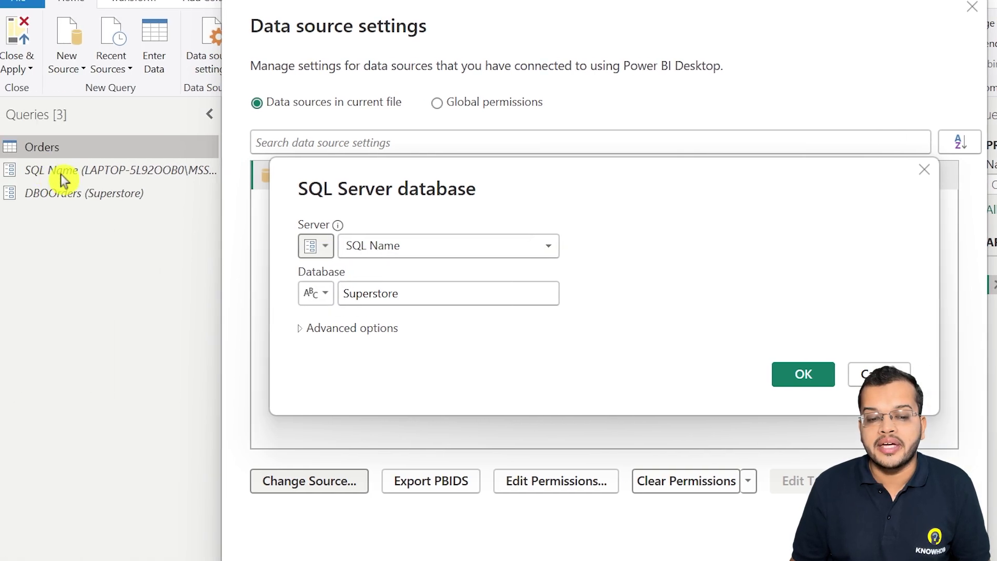
left_click(447, 246)
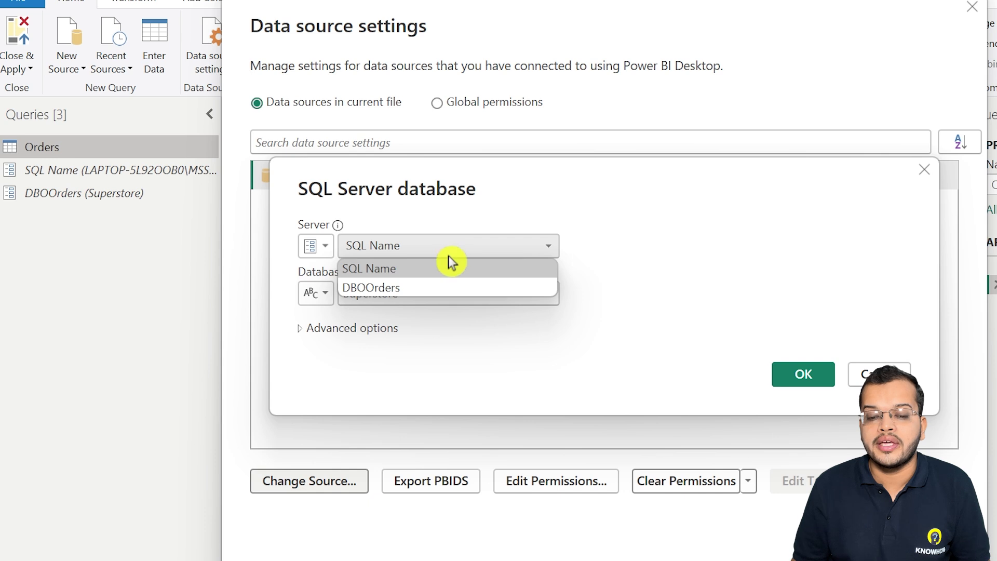
left_click(454, 272)
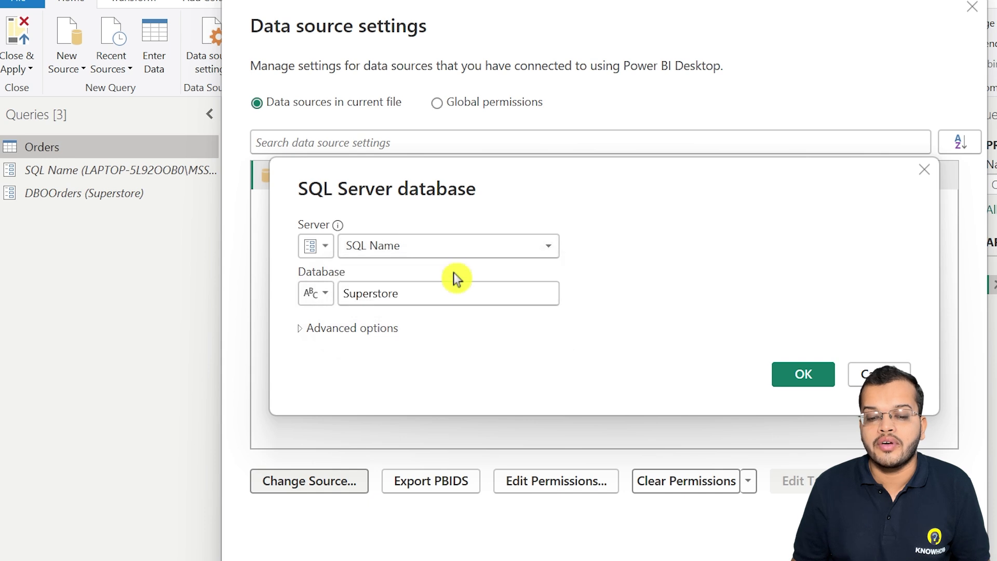
Set the source's database to the DBOOrders parameter, confirm the source change and close the data source settings
left_click(325, 292)
left_click(356, 337)
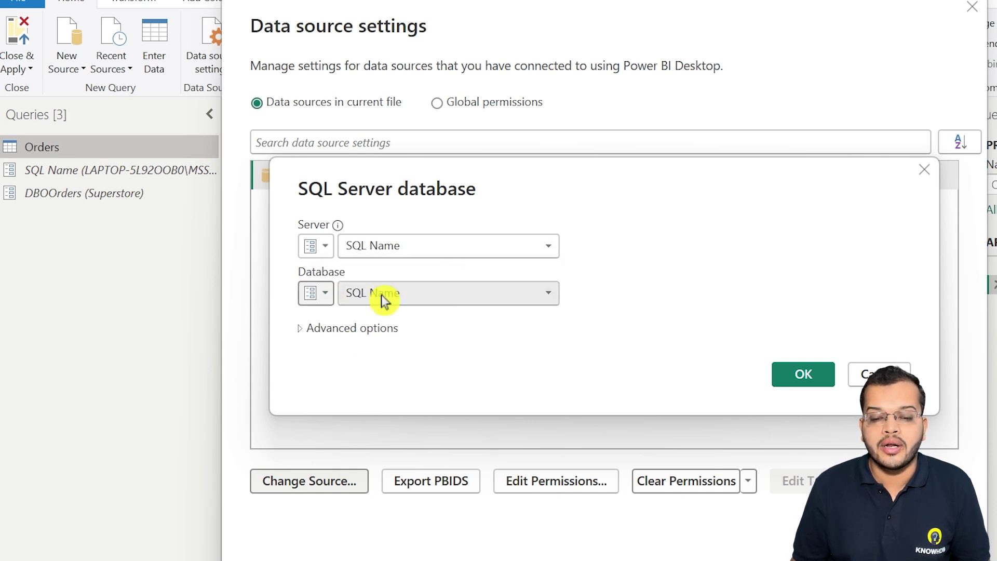
left_click(382, 294)
left_click(393, 334)
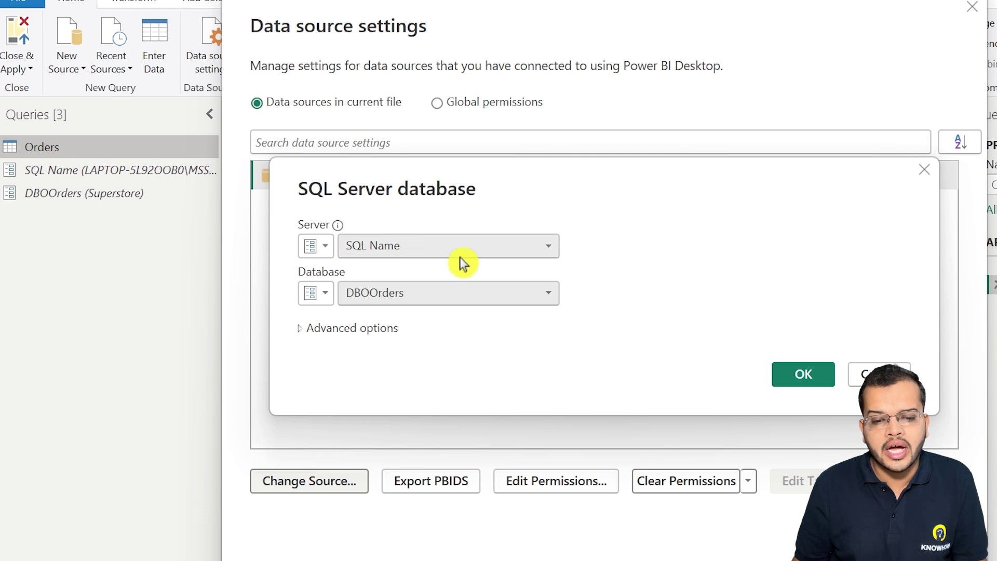
left_click(809, 370)
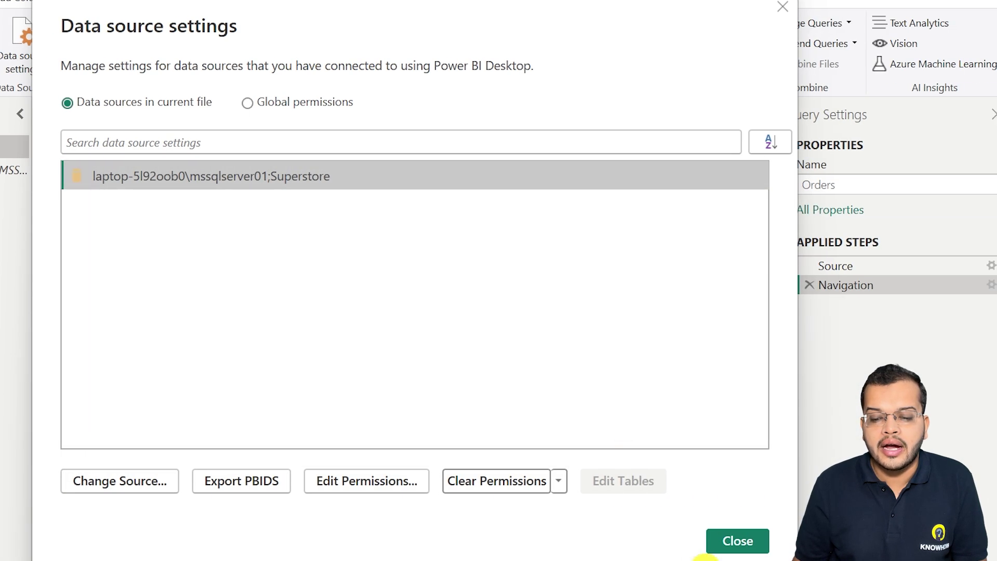
left_click(725, 538)
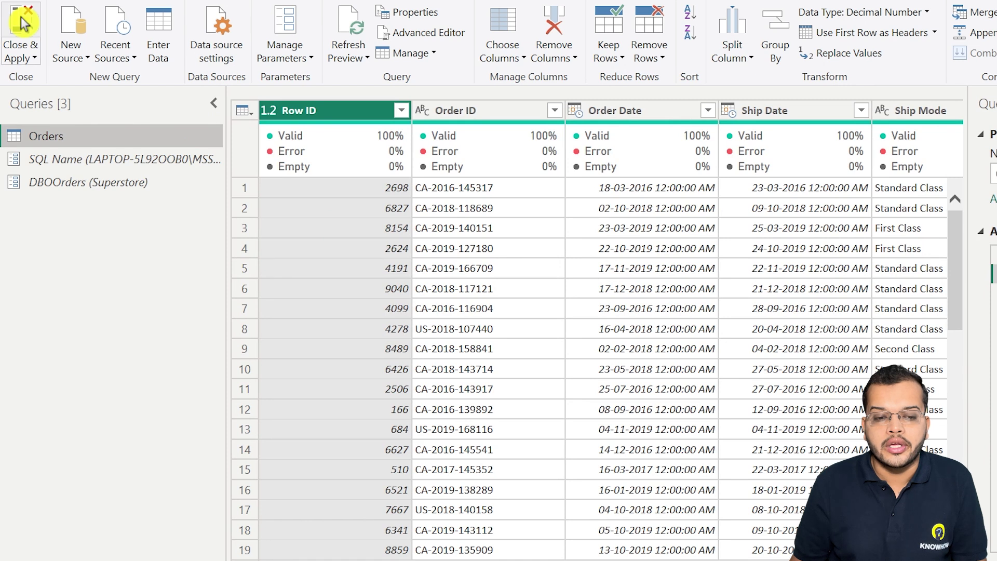
Apply the query and parameter changes to the data model and return to the report
left_click(20, 23)
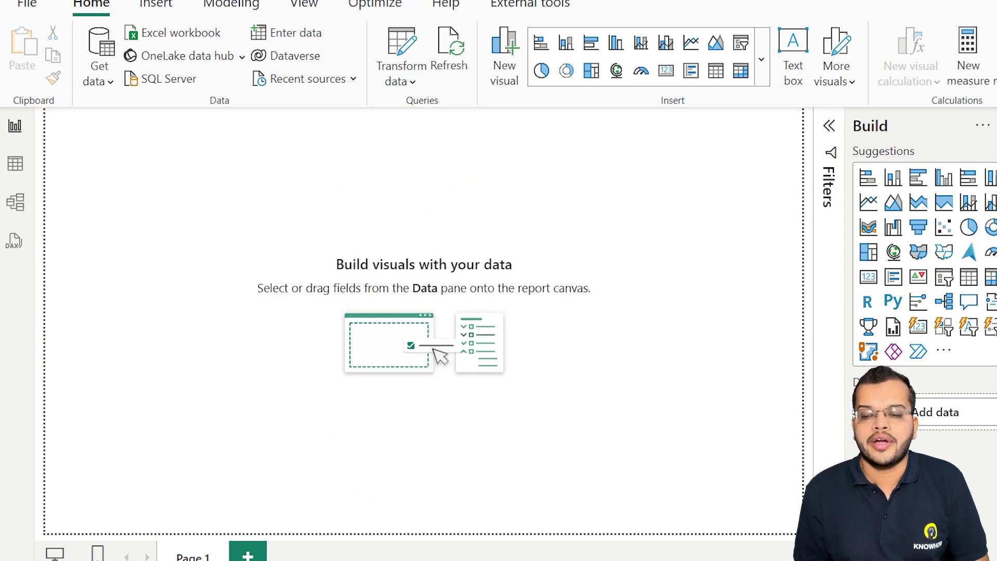
left_click(809, 194)
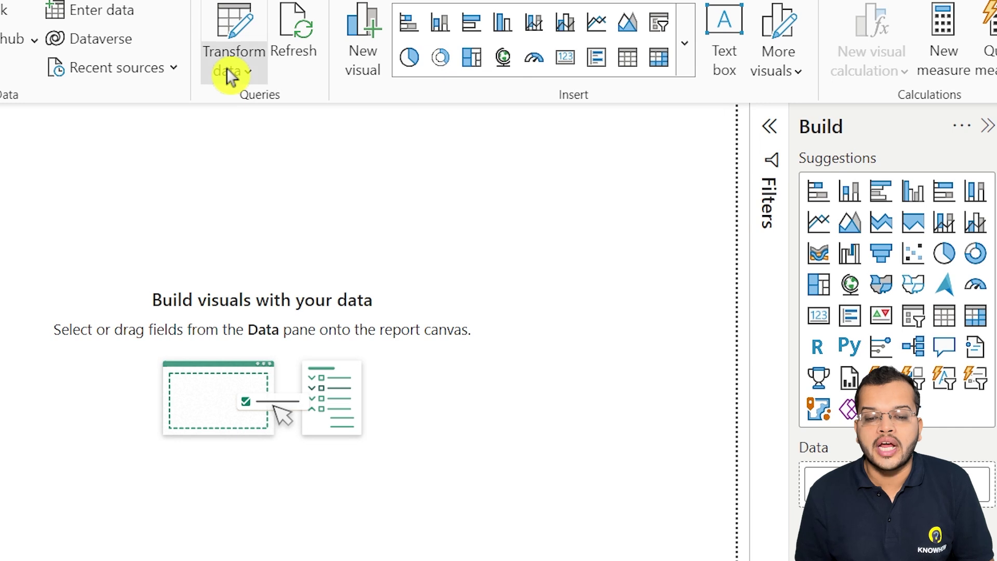
Open the parameters for editing from the report and examine the server instance in SQL Name and the database in DBOOrders
left_click(227, 69)
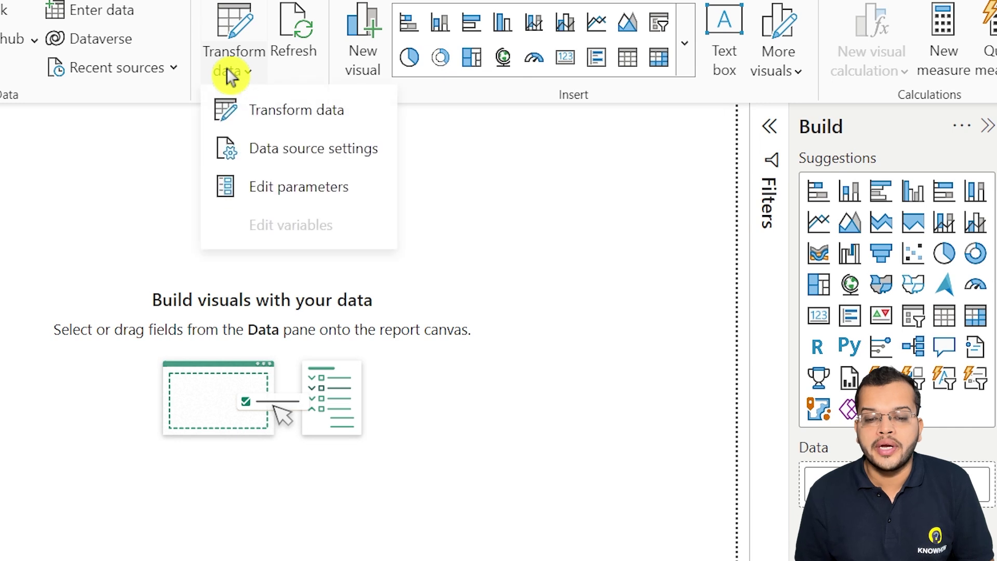
left_click(310, 188)
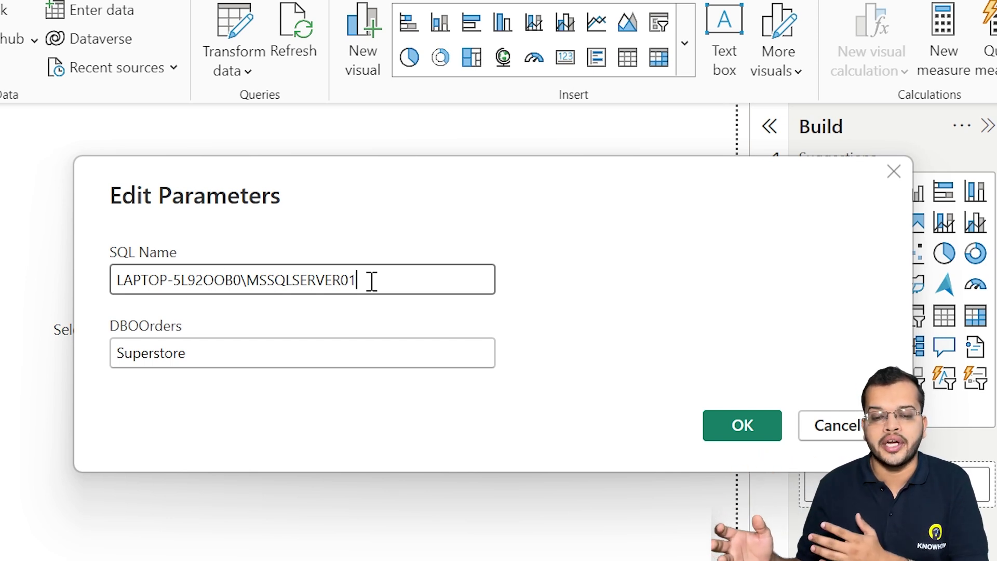
left_click_drag(369, 280, 251, 274)
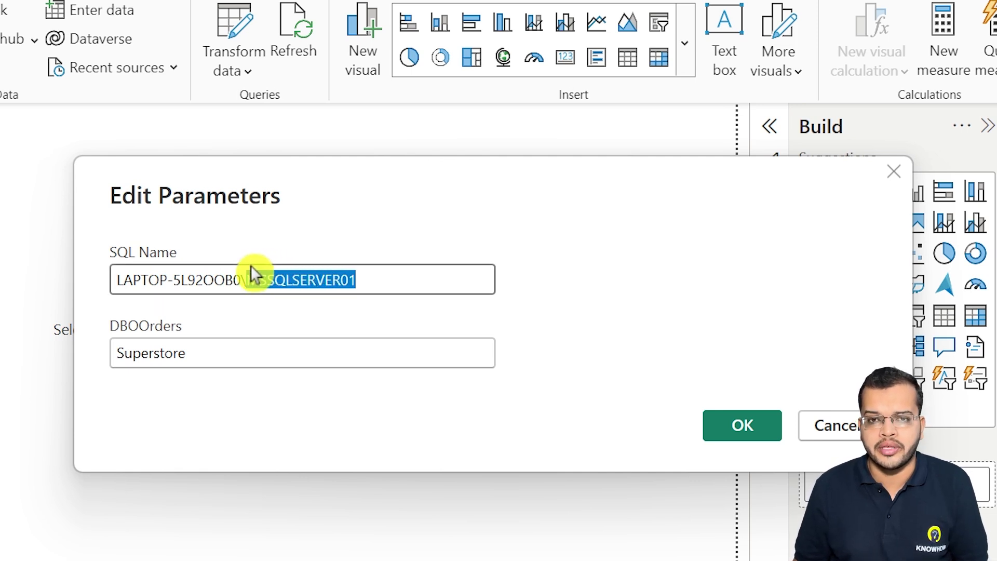
left_click(366, 279)
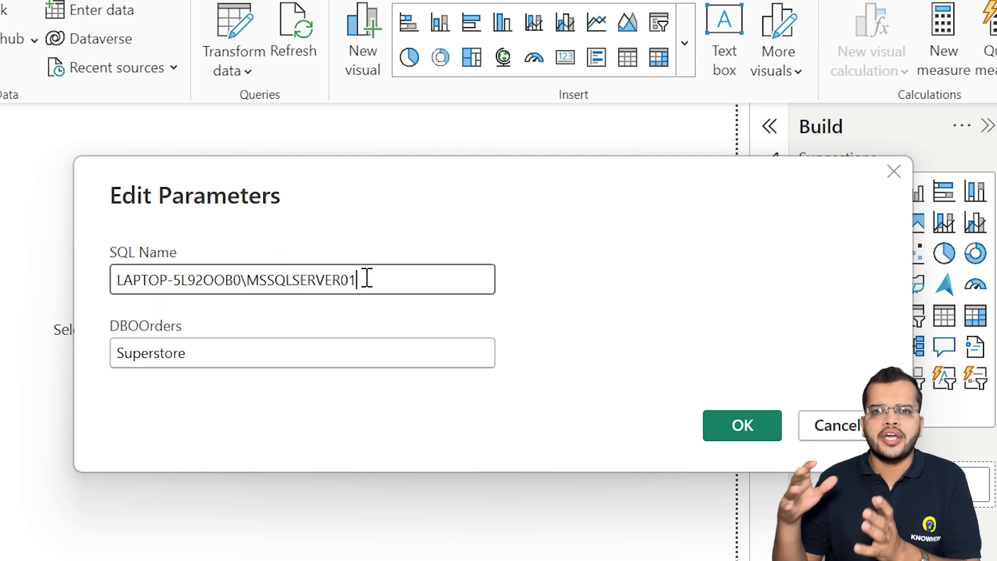
left_click_drag(367, 279, 247, 283)
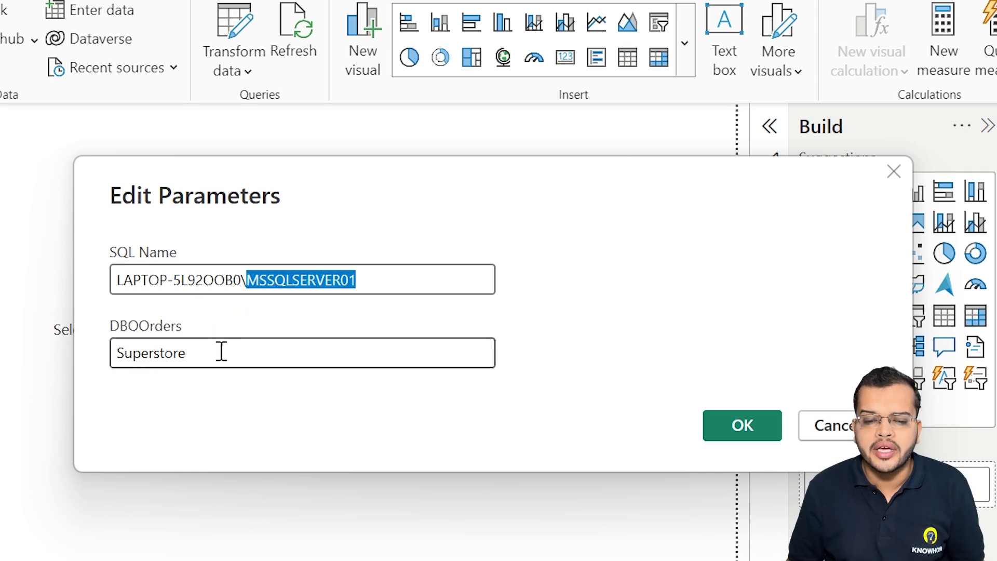
left_click(197, 356)
left_click_drag(175, 356, 170, 356)
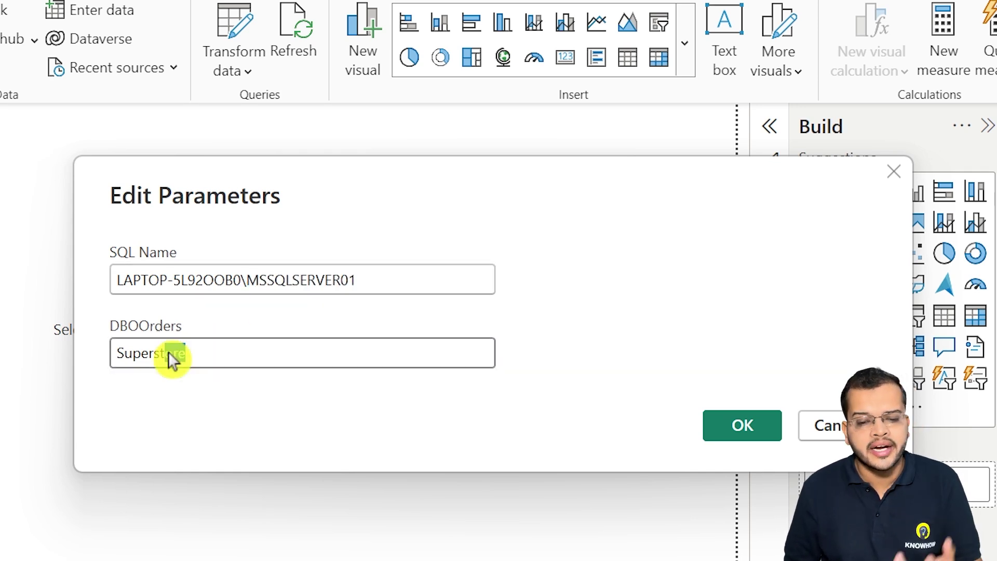